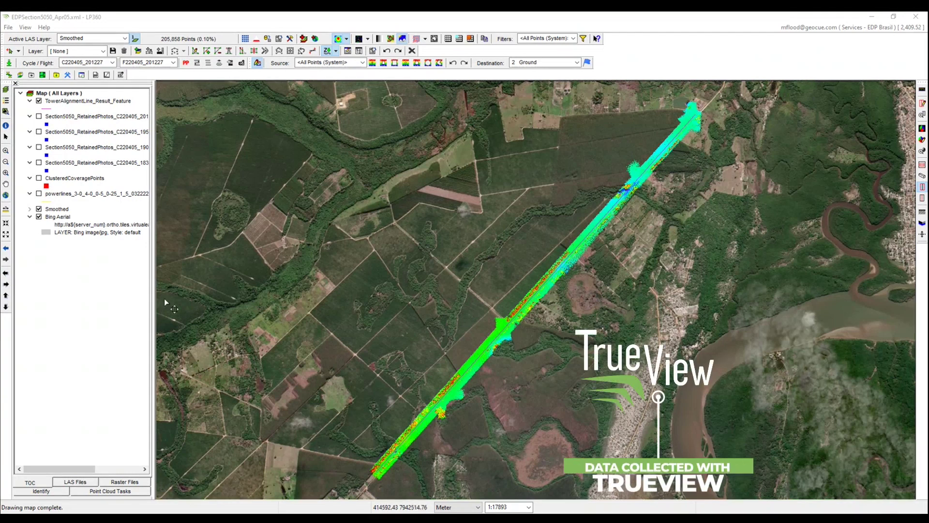
- Zoom in on the middle of the corridor, show the tower alignment line's vertices, and return to selecting whole features
click(6, 172)
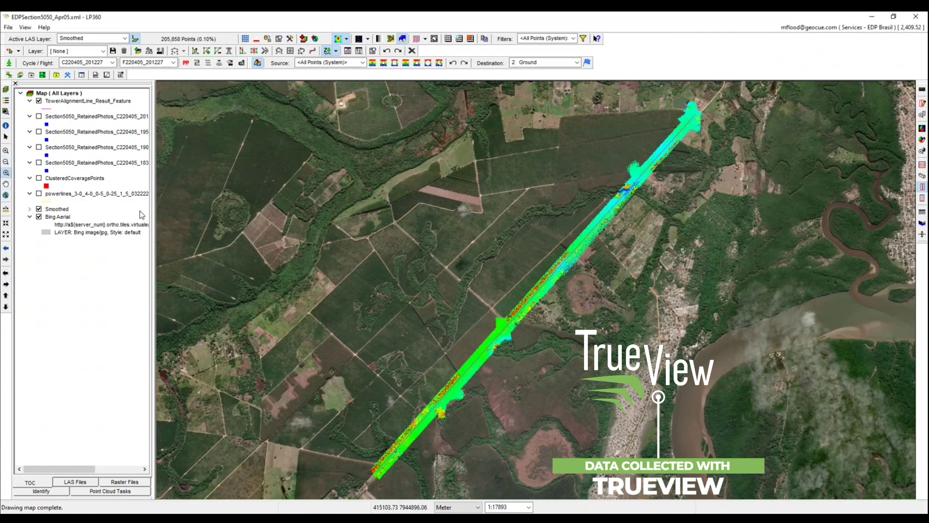
click(542, 286)
click(195, 50)
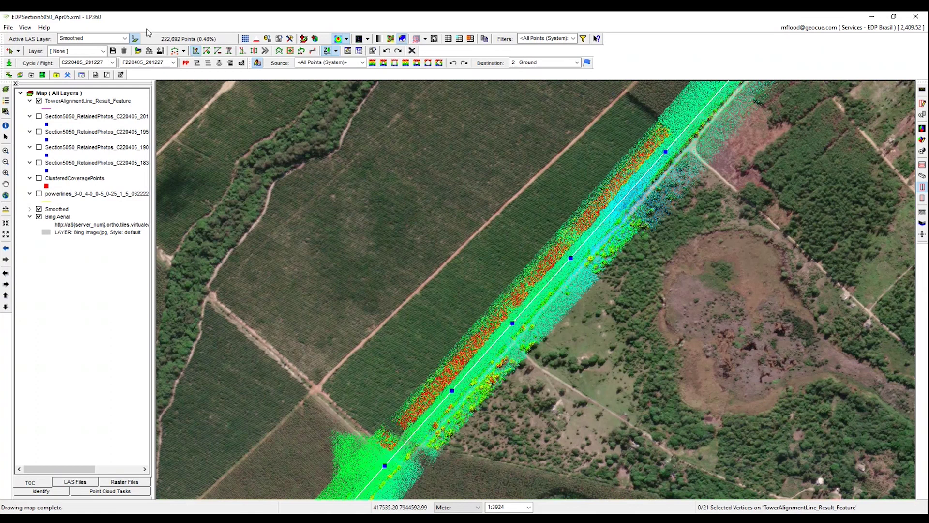
click(10, 52)
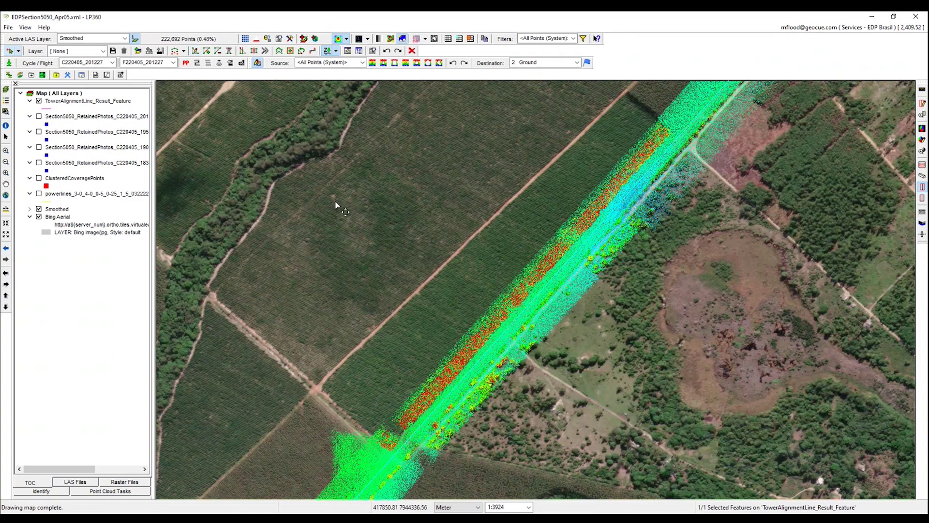
- Draw a profile along the power line in the middle of the corridor and frame one tower with its adjoining wire spans
click(922, 103)
click(431, 415)
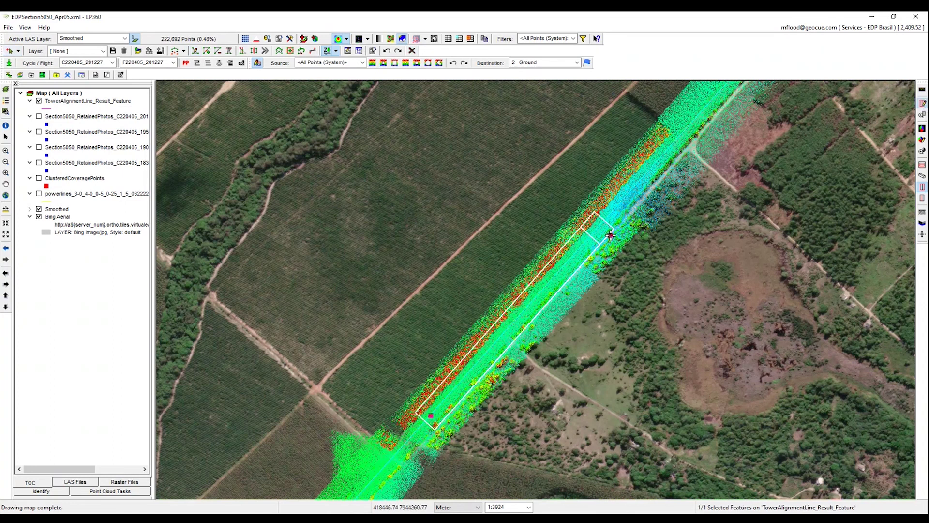
click(584, 246)
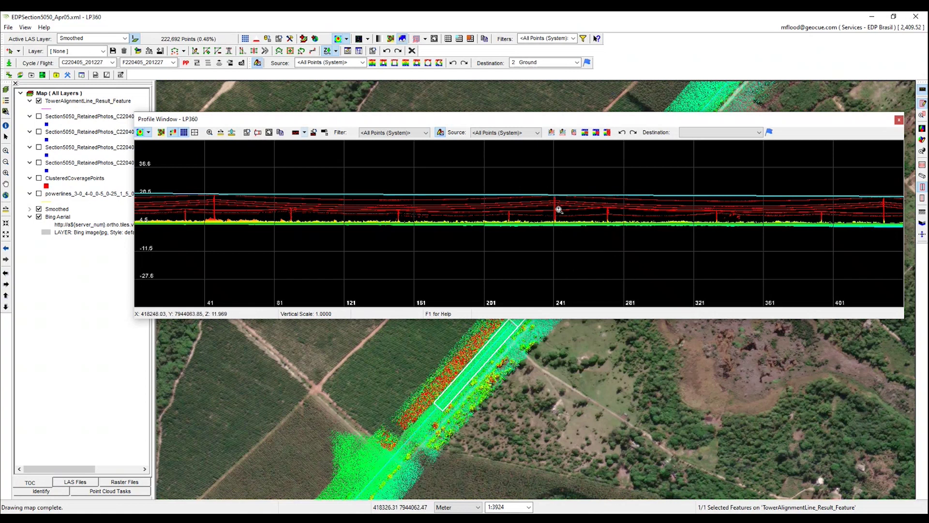
scroll(570, 236, up, 1)
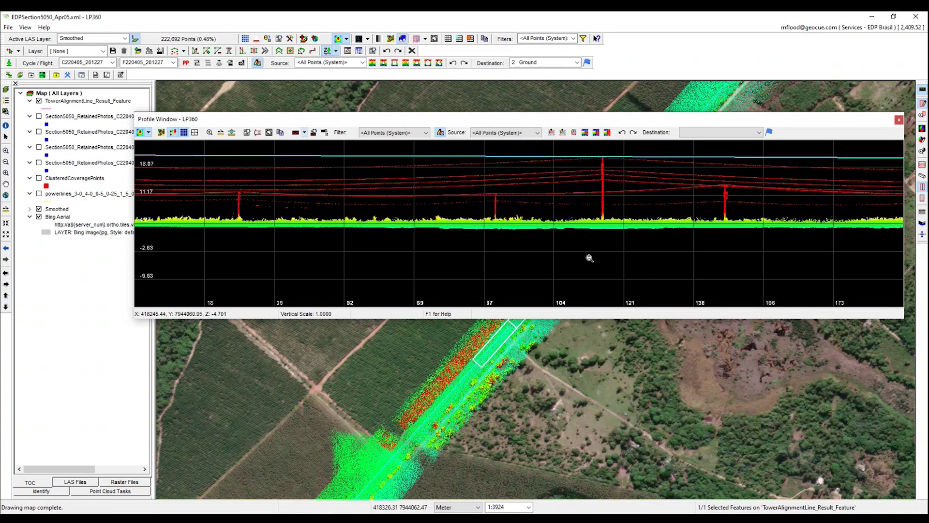
scroll(605, 232, up, 1)
drag(608, 221, 595, 253)
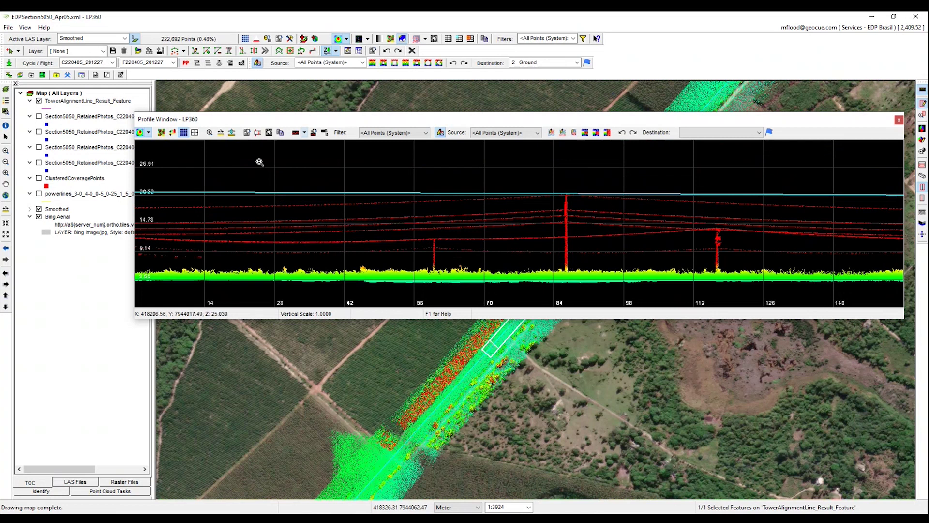
- Set the profile depth to 10
click(258, 136)
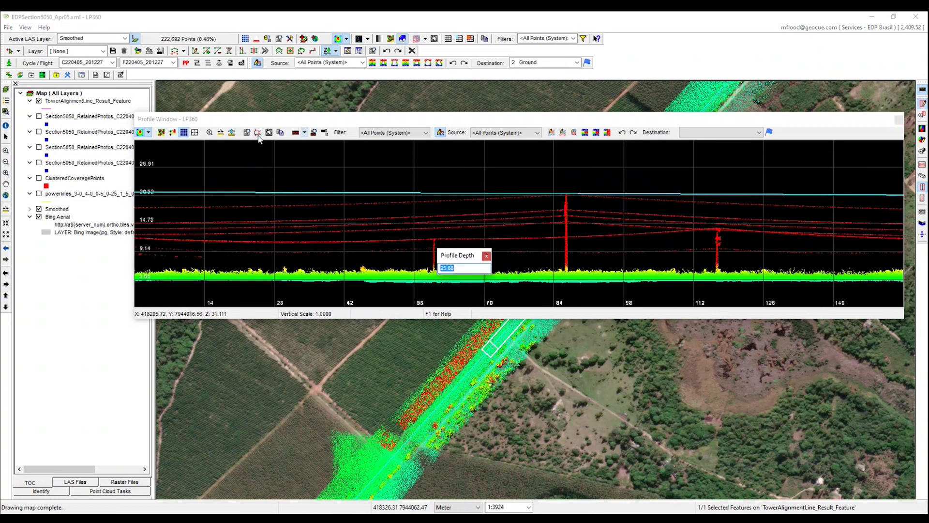
text(10)
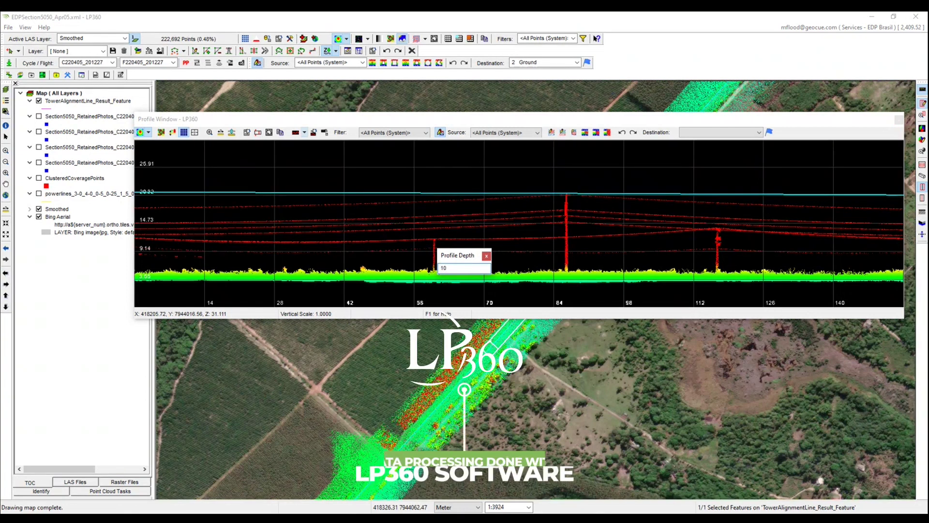
key(Return)
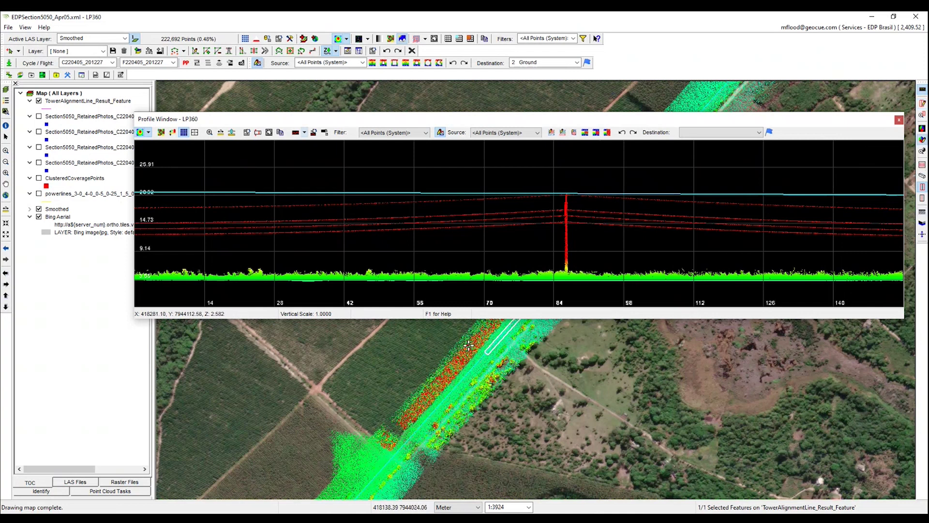
- Open a rectangular area around the profiled tower in 3D, orbit and zoom to inspect the point cloud, and close the 3D view
drag(484, 323, 562, 358)
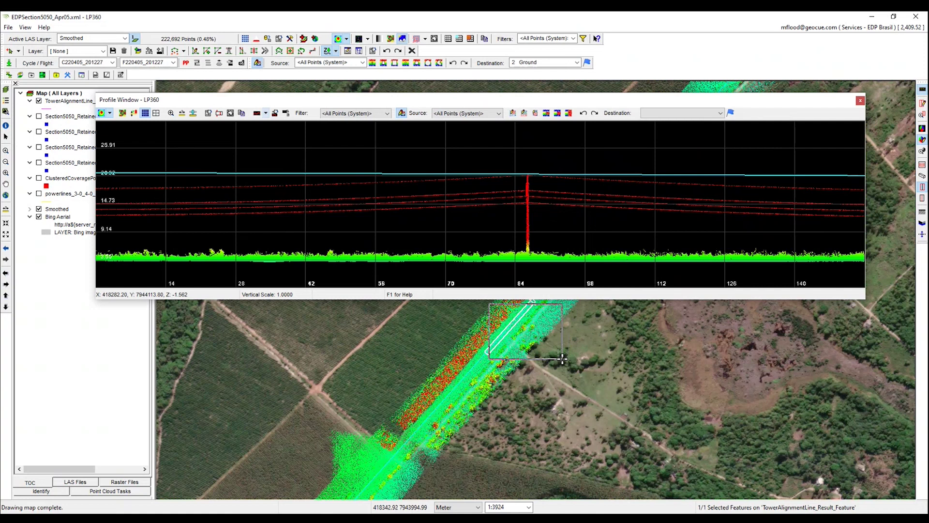
drag(262, 372, 306, 356)
scroll(307, 356, up, 5)
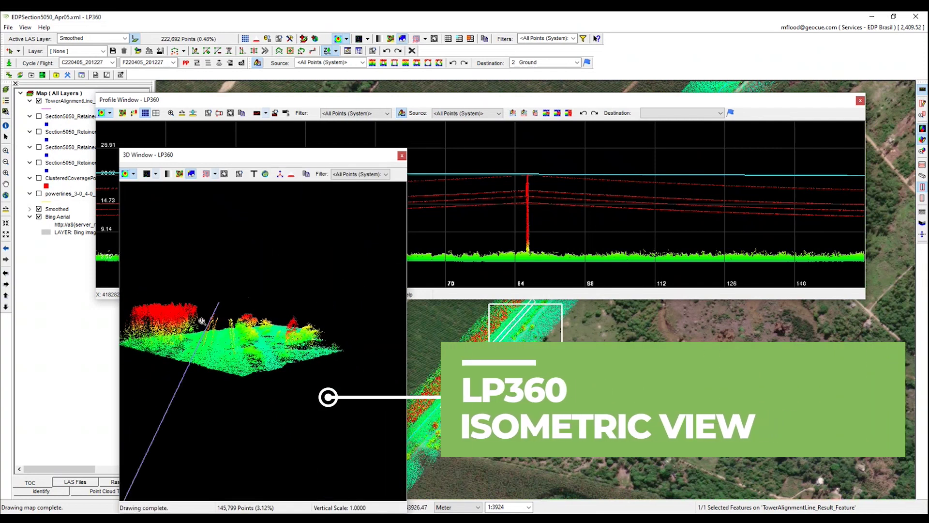
drag(208, 332, 192, 364)
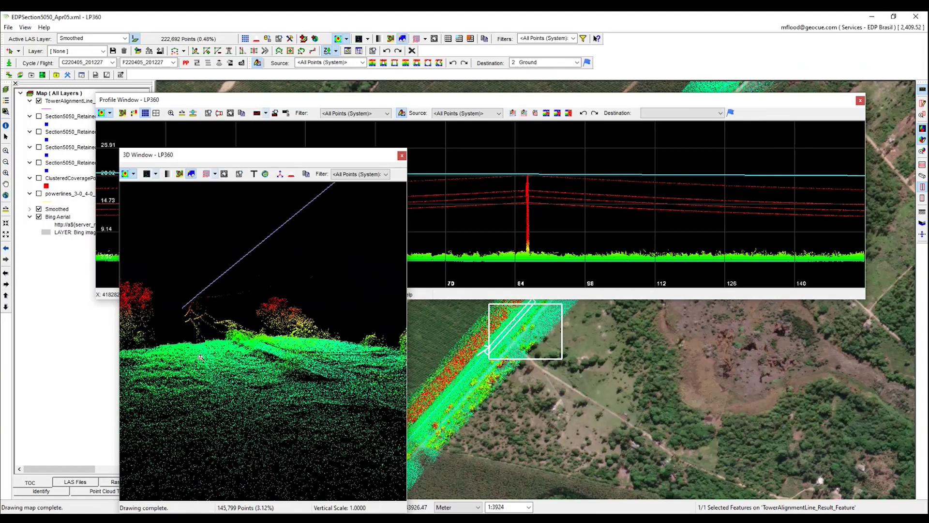
click(399, 155)
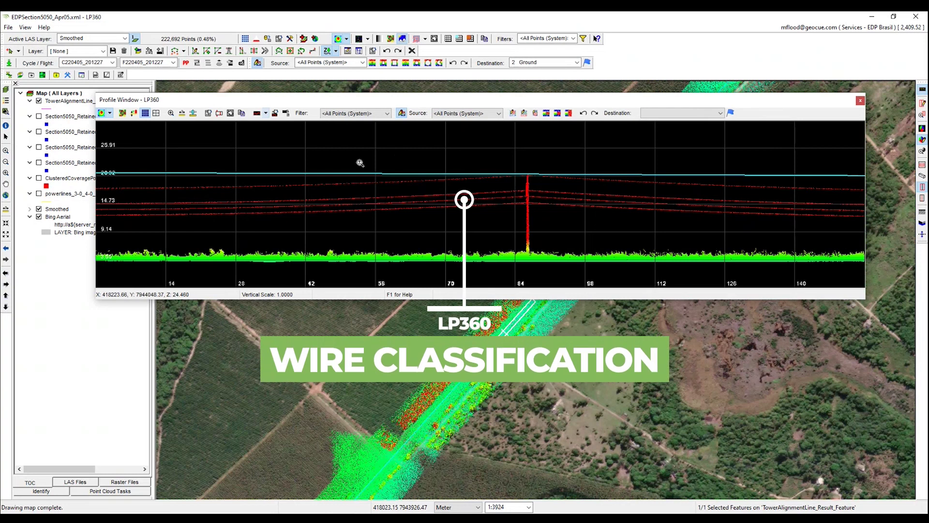
- Color the profile points by classification and turn on the powerlines layer to inspect the vectorized wires between towers before closing the profile
click(110, 113)
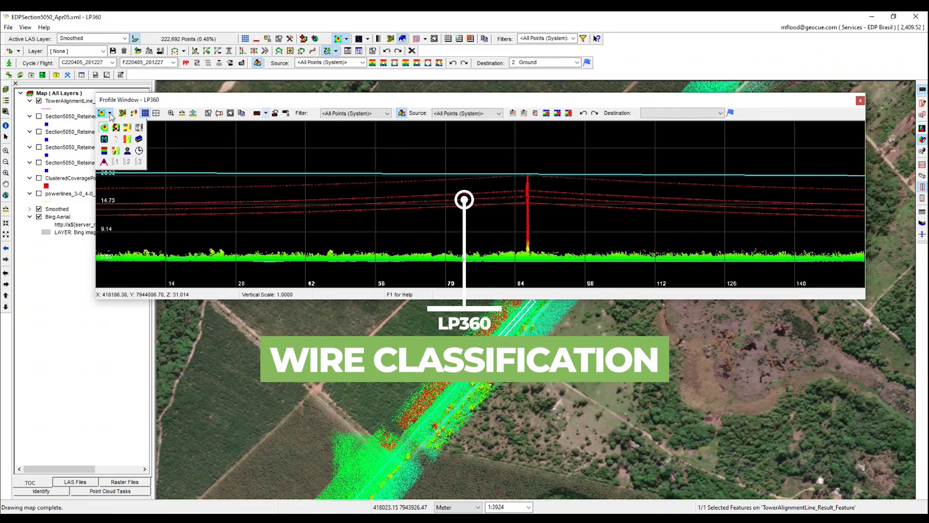
click(126, 127)
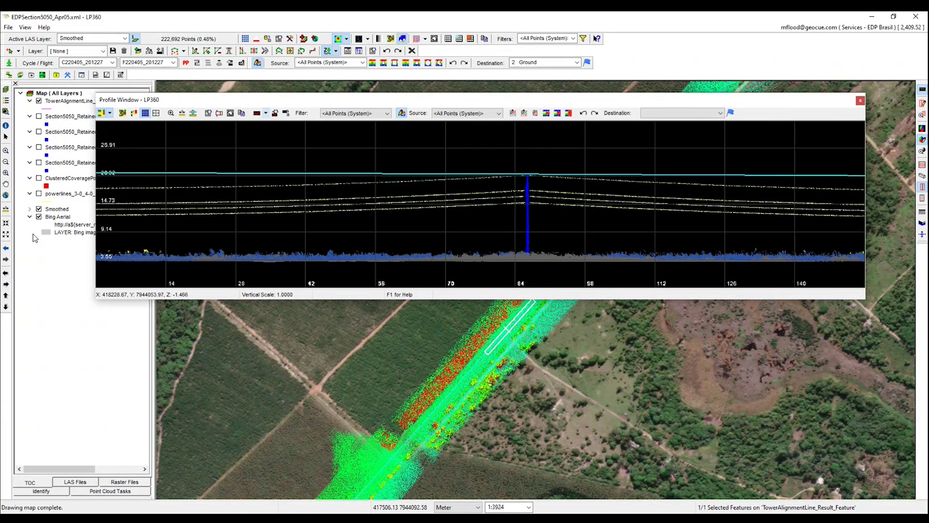
click(39, 194)
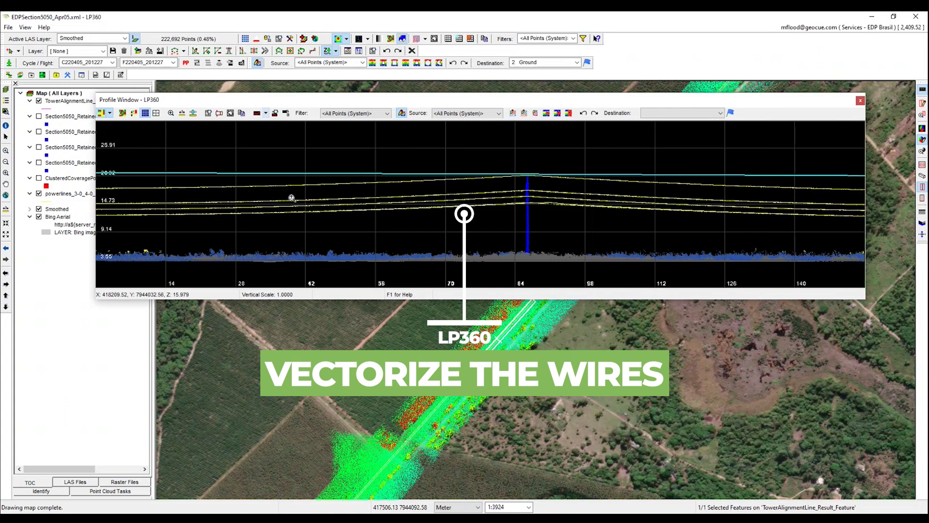
drag(351, 230, 661, 221)
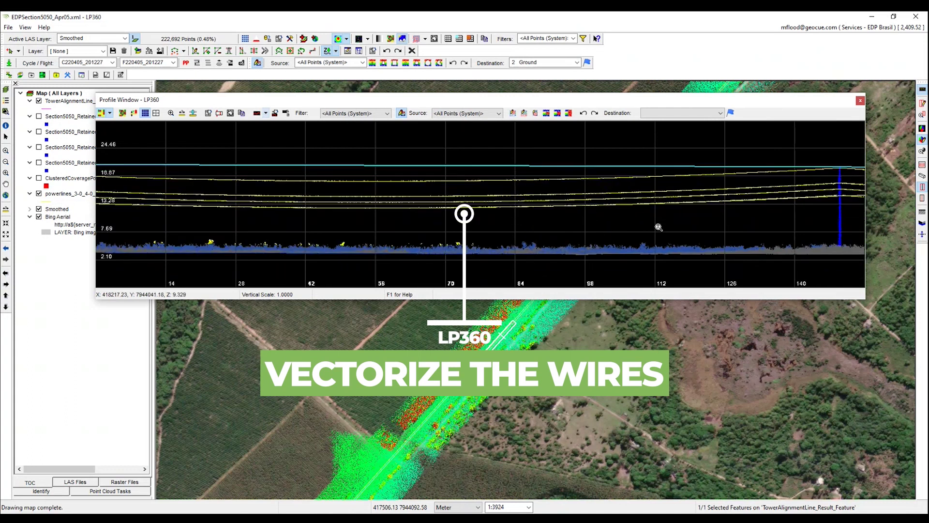
scroll(573, 245, down, 3)
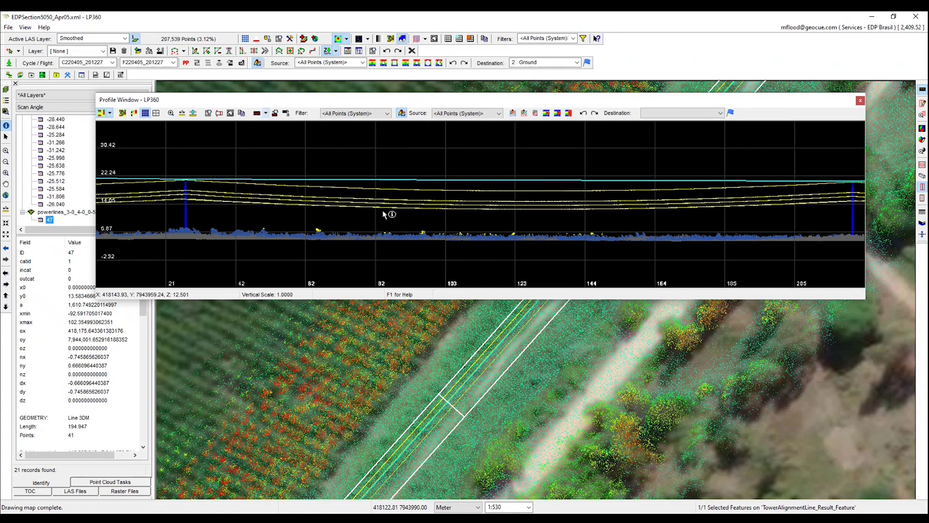
click(859, 102)
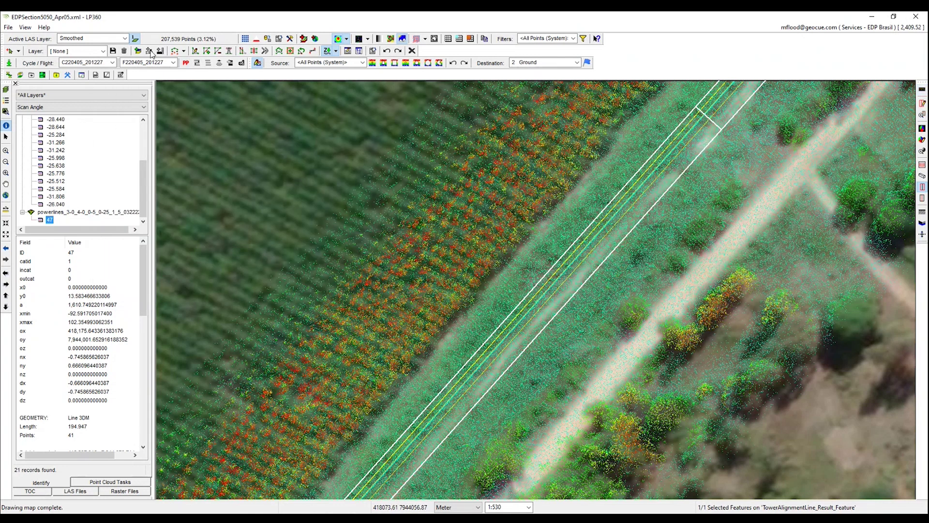
- Color the map's points by classification and render them as a TIN surface
click(346, 39)
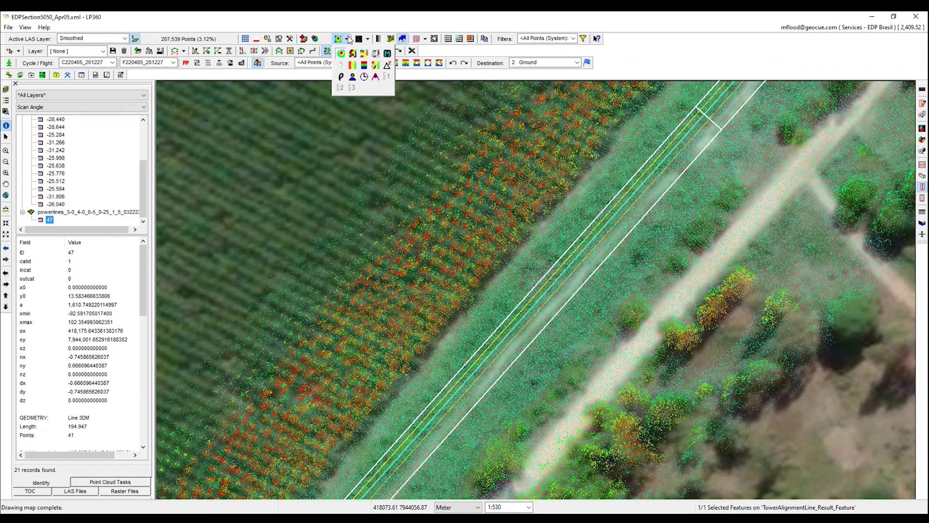
click(364, 54)
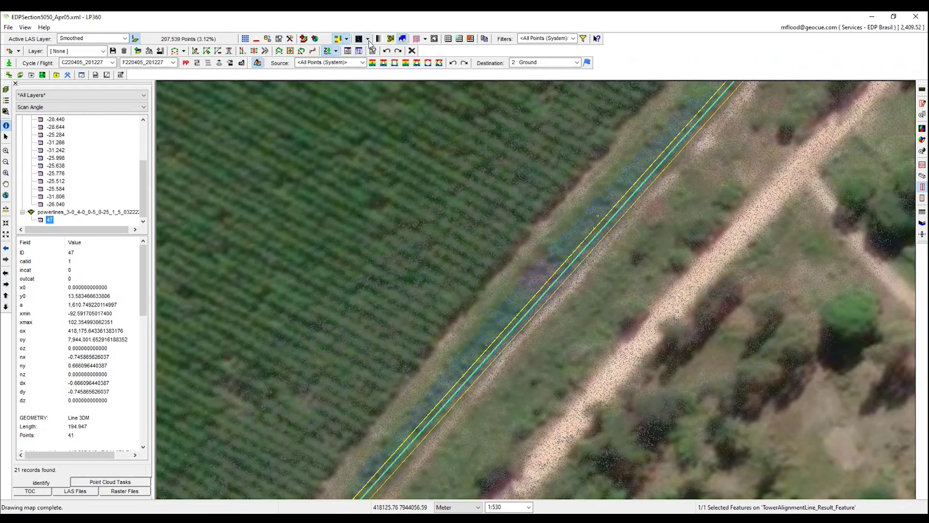
click(369, 42)
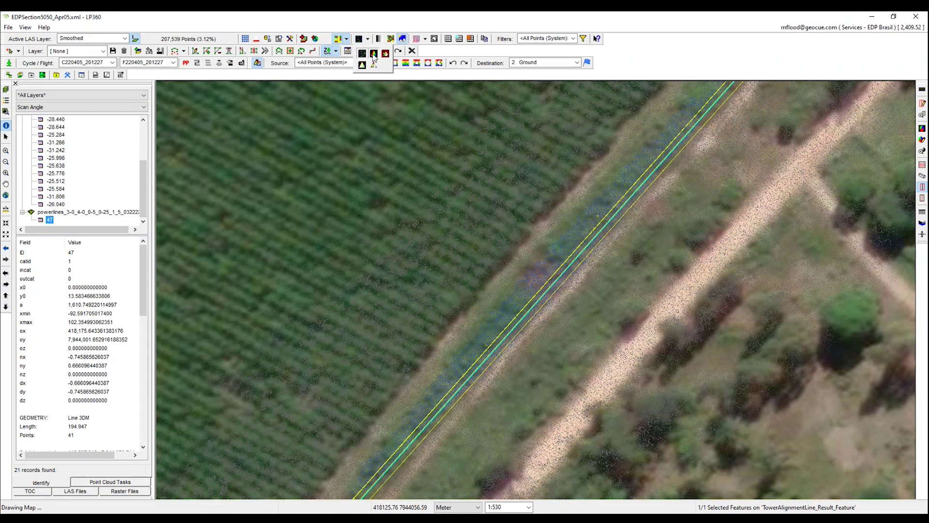
click(374, 54)
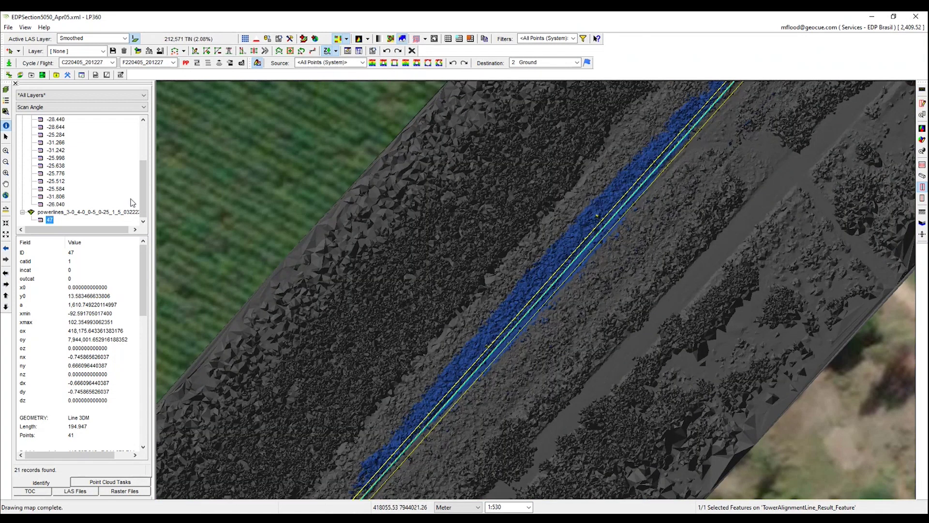
- Hide the powerlines layer and inspect the classified TIN surface northeastward along the tower alignment line
click(39, 492)
click(39, 194)
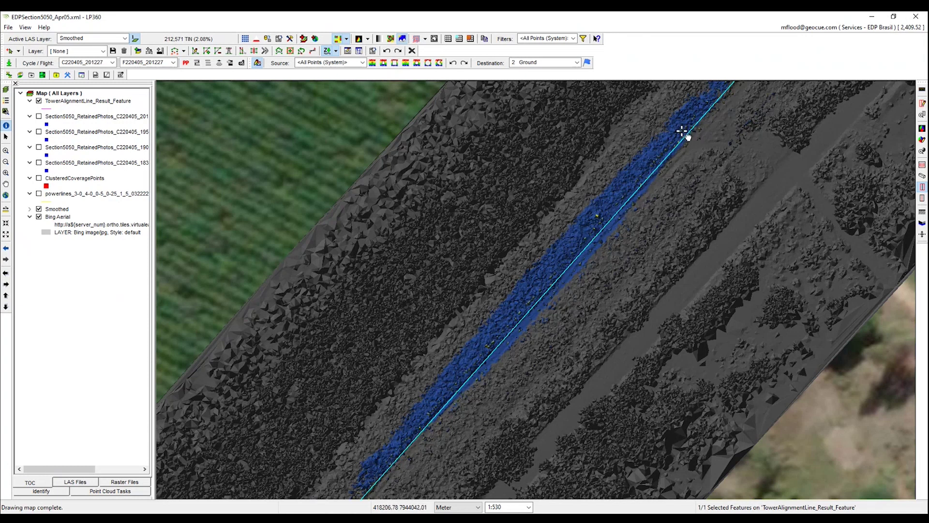
drag(682, 131, 477, 342)
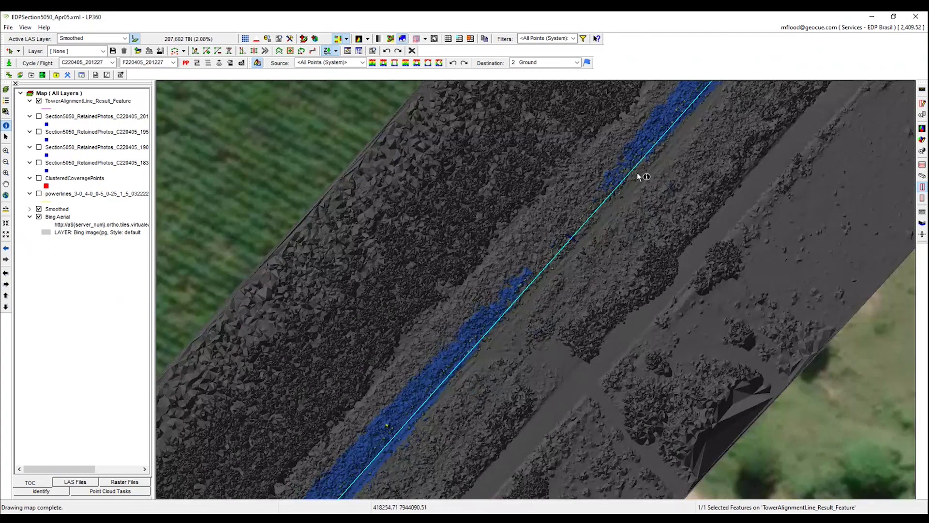
drag(638, 173, 502, 347)
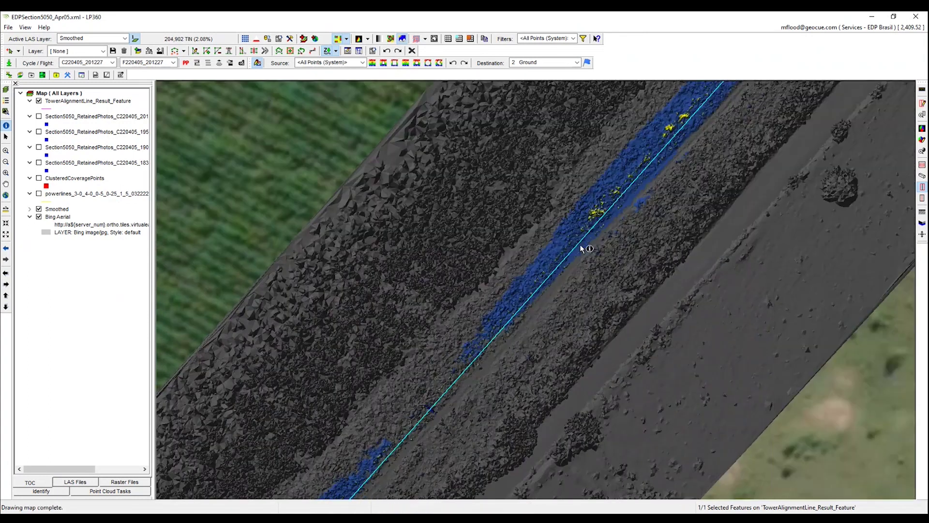
drag(644, 163, 524, 328)
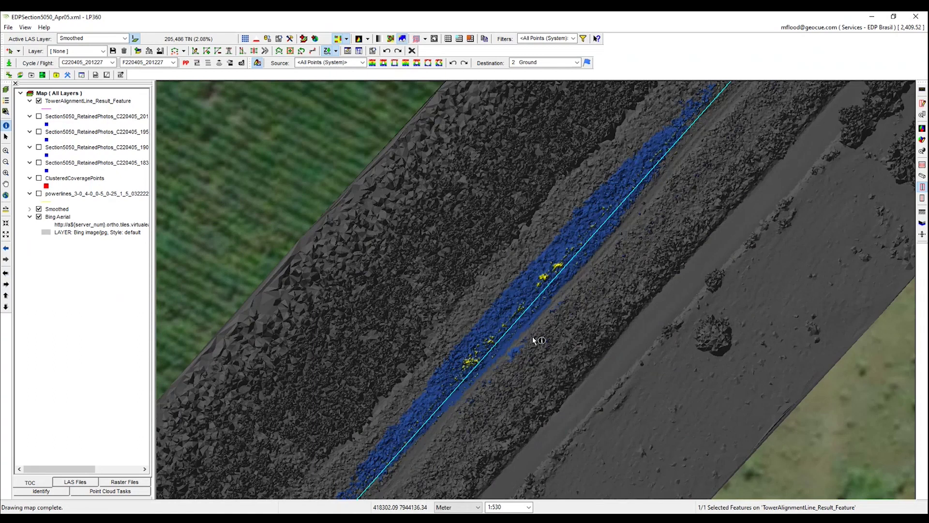
- View the full corridor and zoom in on the red and yellow vegetation areas near its northeastern part
click(6, 196)
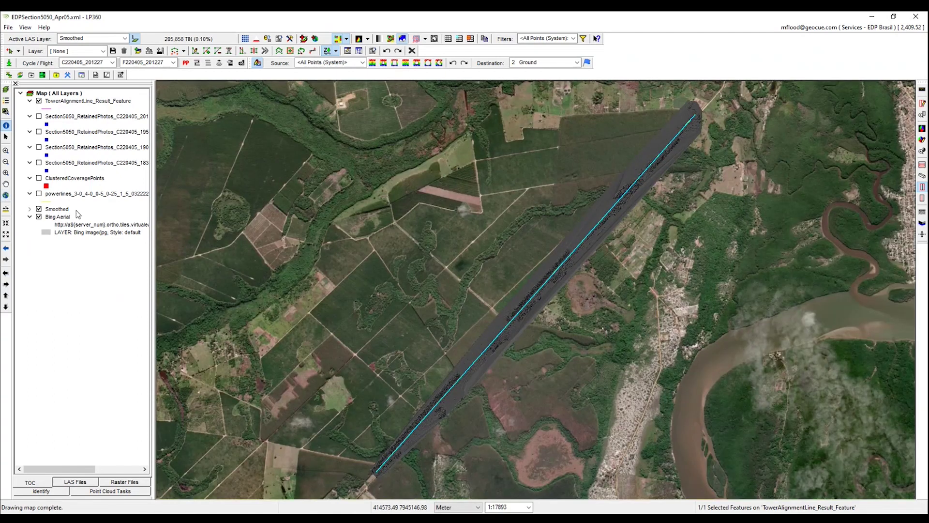
click(6, 173)
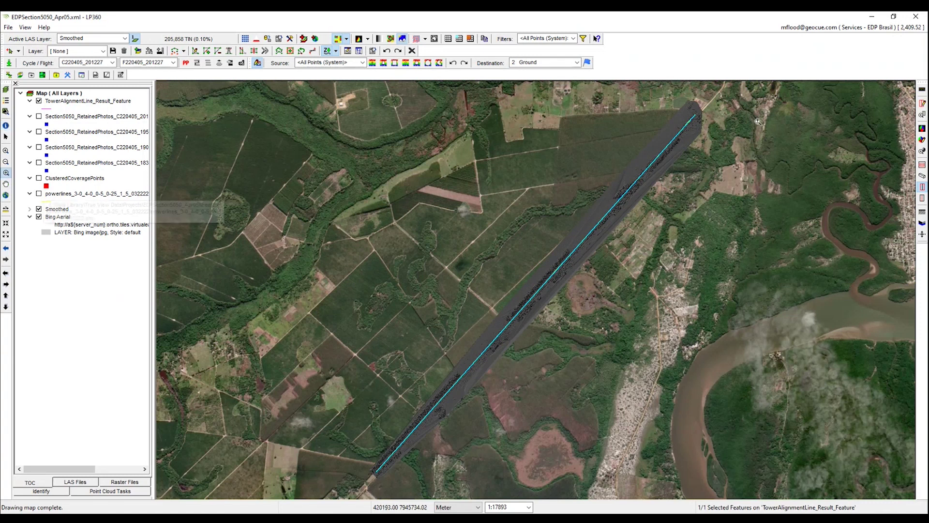
click(643, 133)
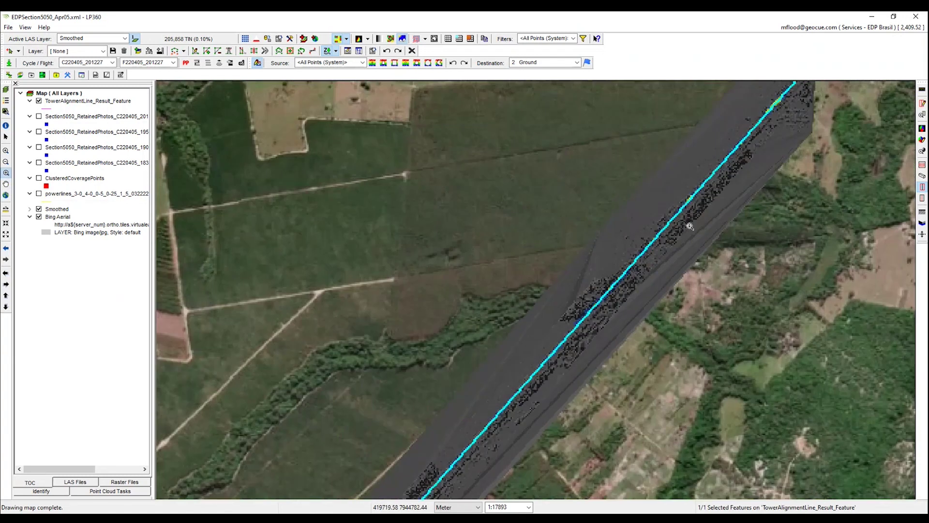
click(605, 271)
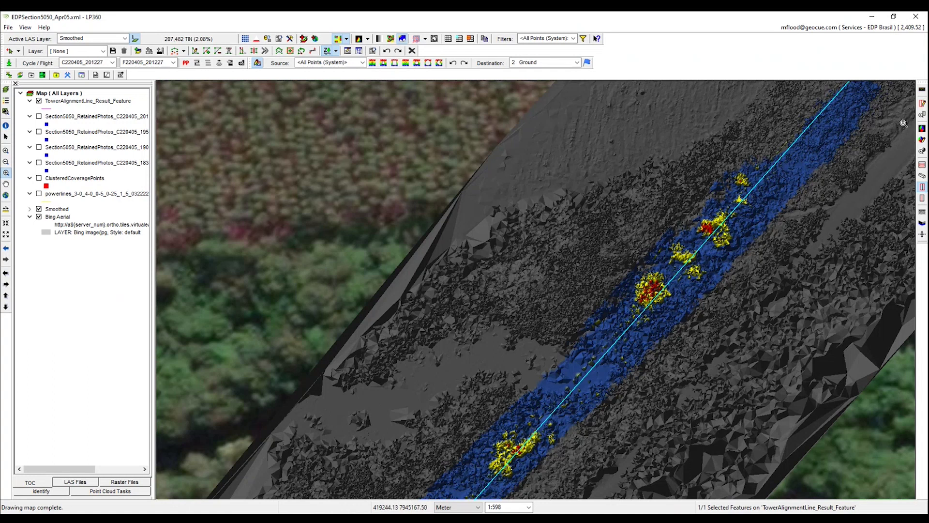
- Draw a profile perpendicular to the alignment line between the red and yellow vegetation clusters, widened to cover the corridor's cross-section
click(922, 103)
click(523, 320)
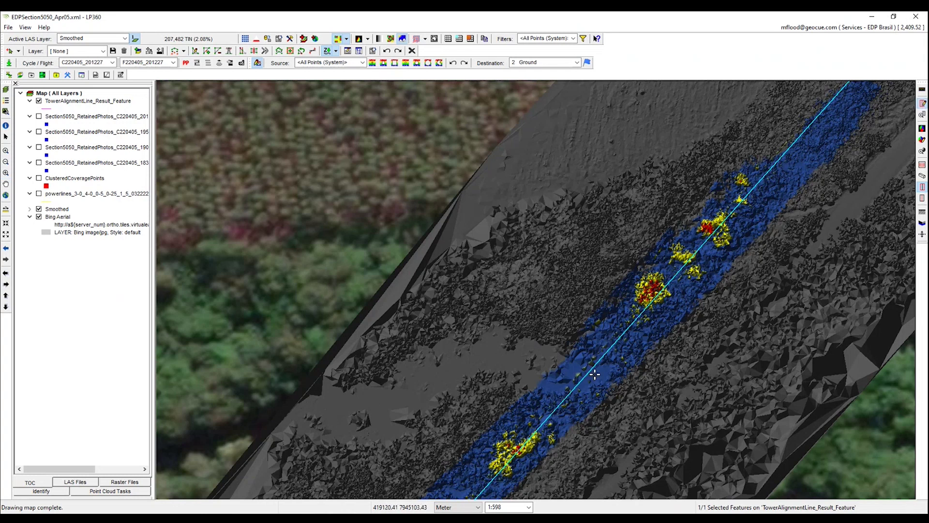
click(637, 419)
click(642, 415)
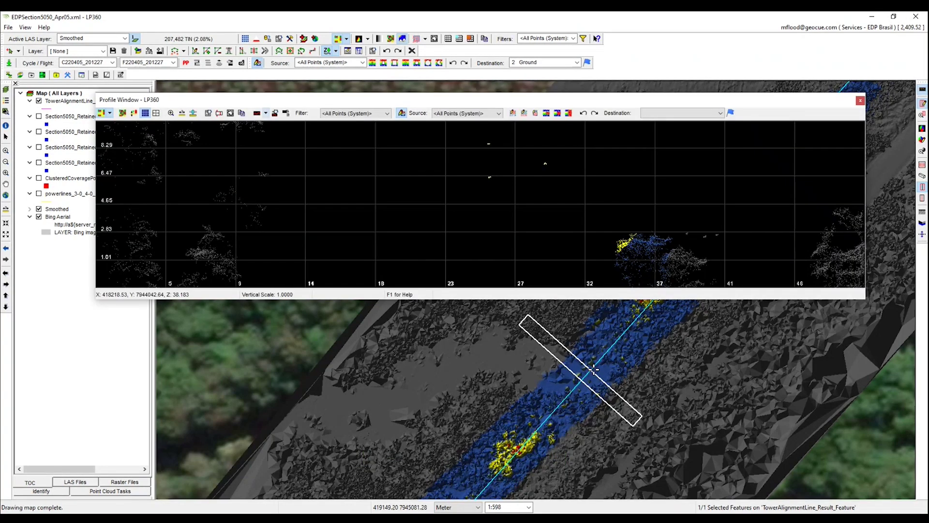
scroll(513, 229, down, 3)
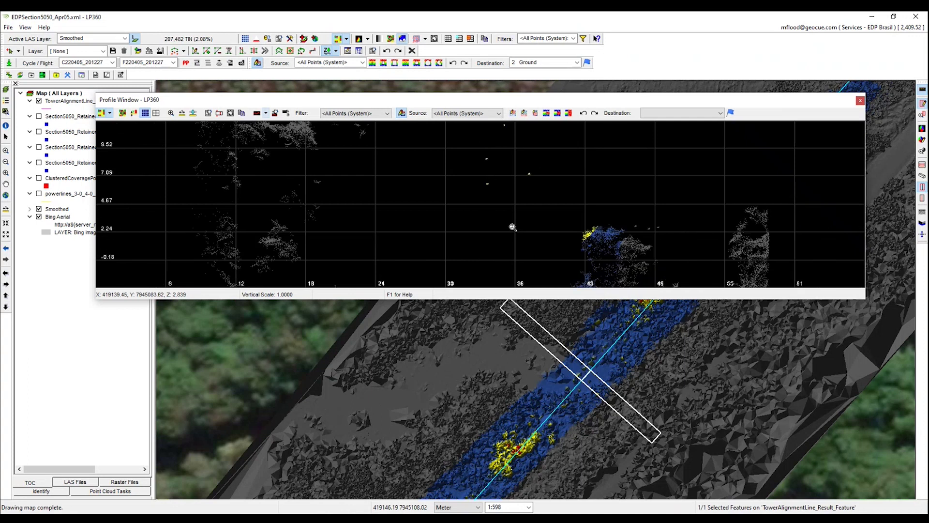
- Resize the Profile Window into a tall, narrow view beside the map and frame the corridor's cross-section in it
scroll(515, 230, down, 2)
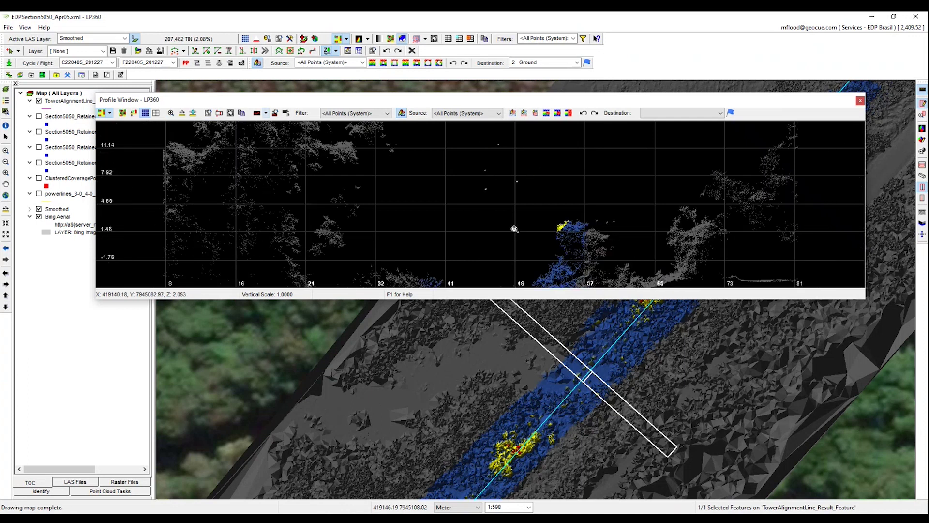
drag(568, 301, 572, 438)
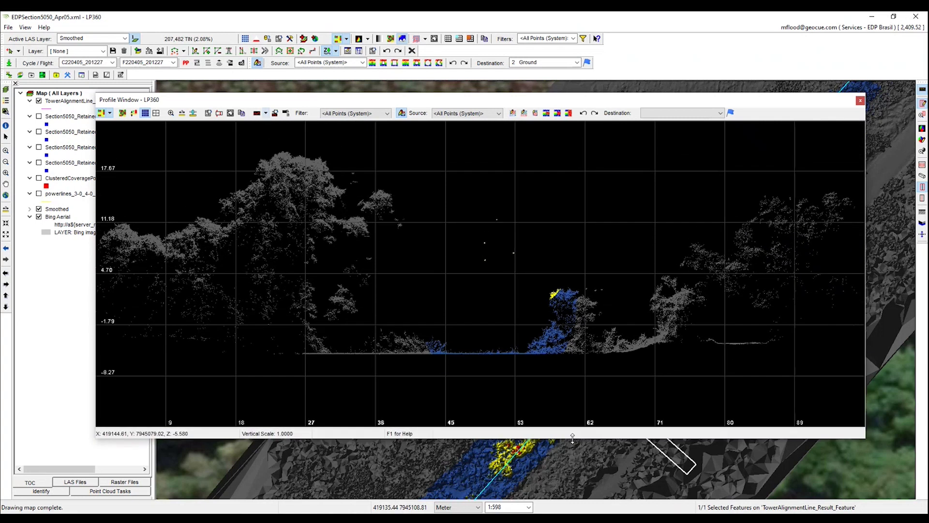
drag(867, 382, 398, 403)
scroll(251, 286, up, 3)
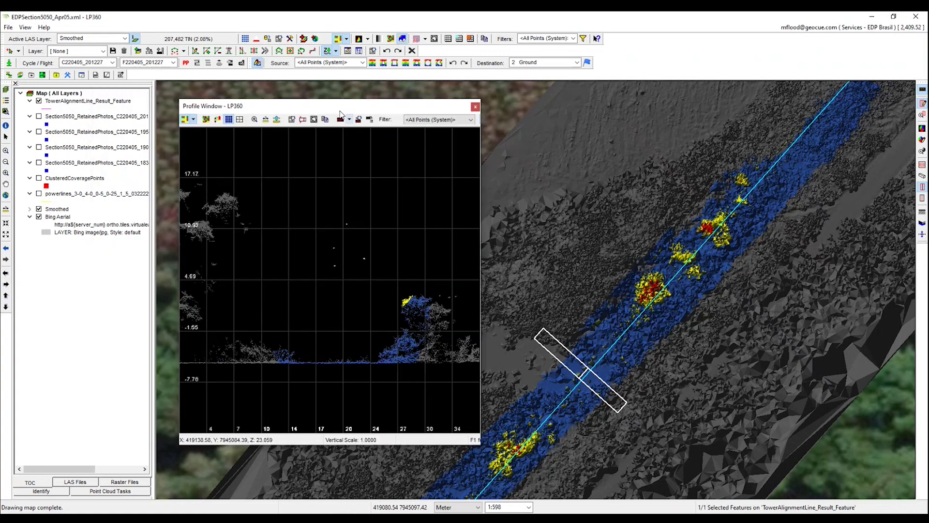
- Show the ClusteredCoveragePoints layer, open it in Feature Analyst, and locate the feature with ID 7 on the map
click(39, 178)
right_click(65, 179)
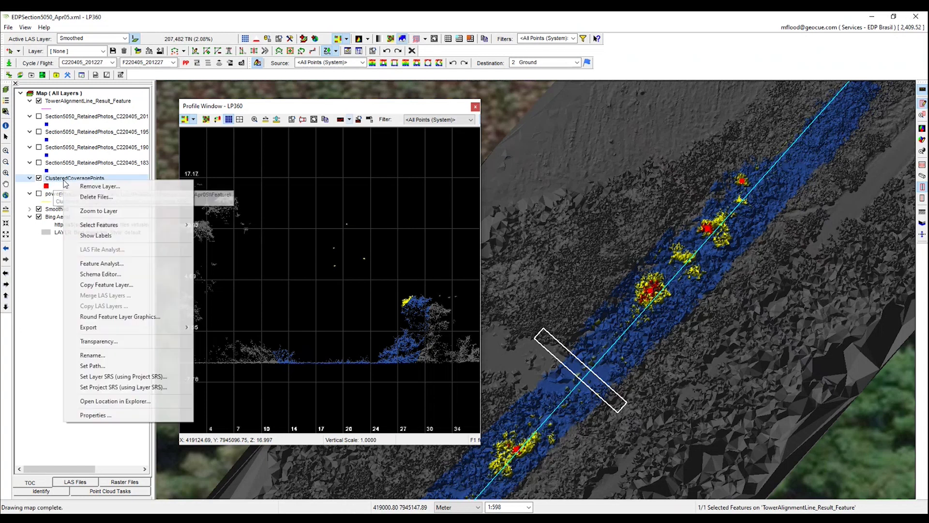
click(106, 264)
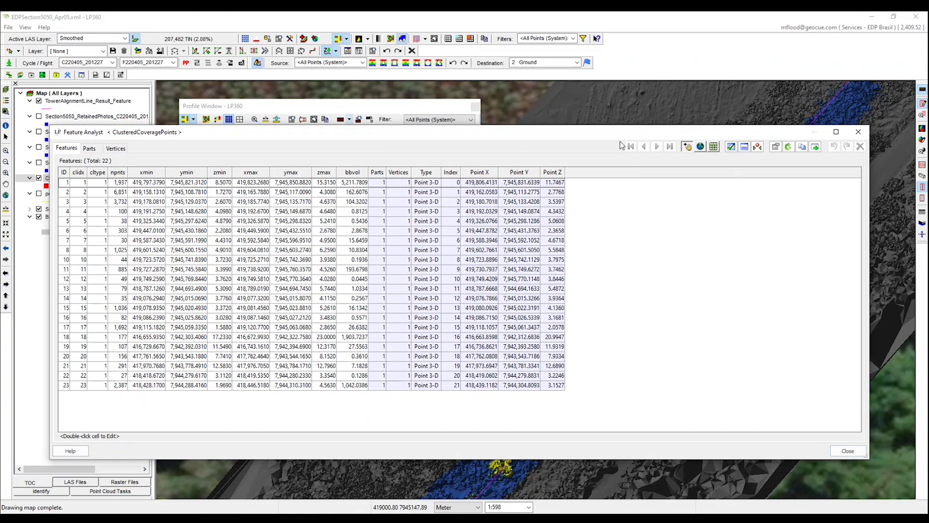
click(687, 147)
click(181, 242)
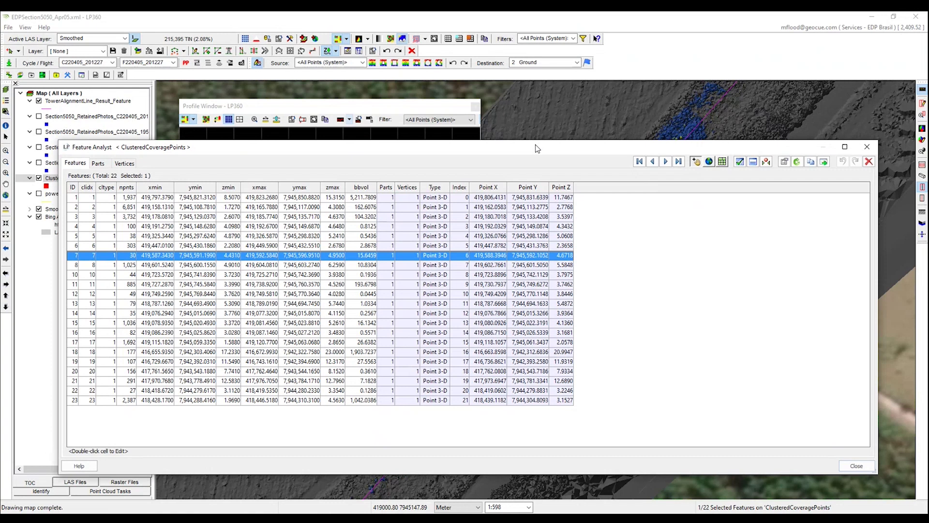
- Inspect the profiles of cluster points 7 and 2, zooming in on the vegetation beneath the wires
click(329, 105)
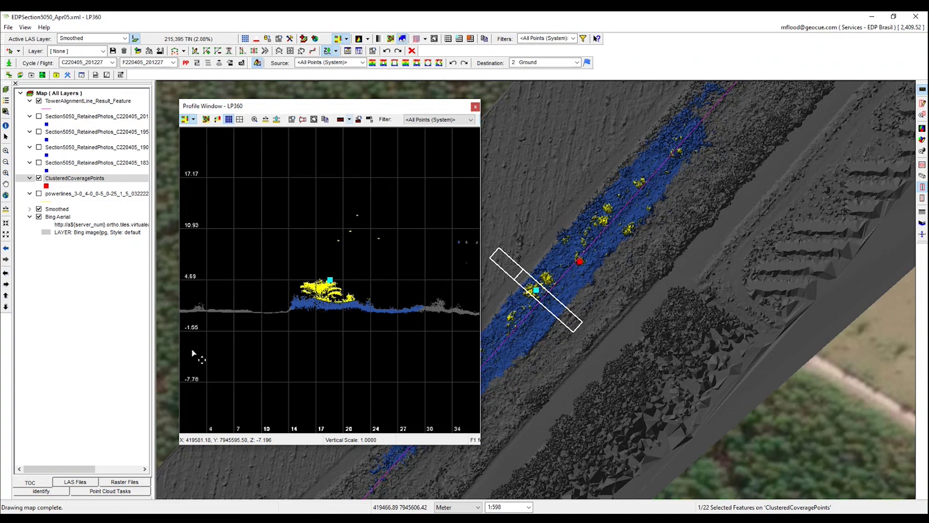
click(253, 120)
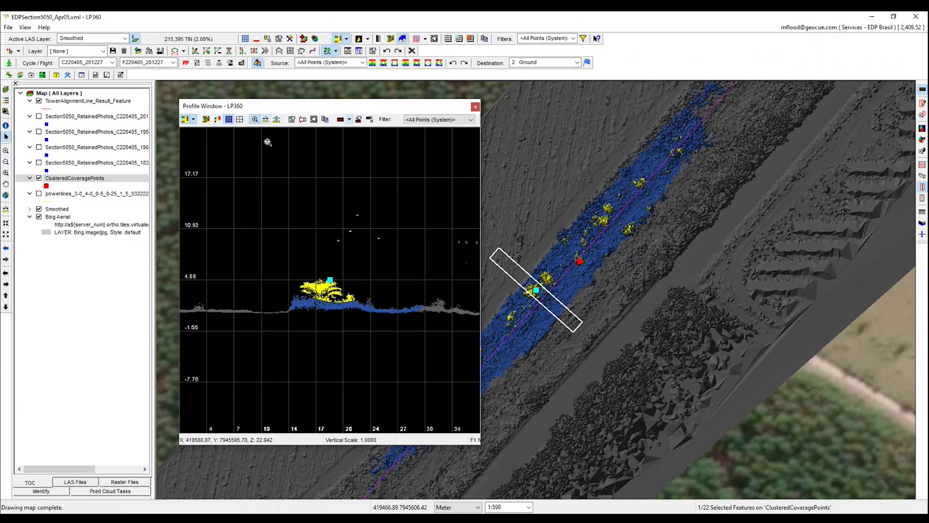
click(344, 282)
click(346, 284)
scroll(345, 284, down, 1)
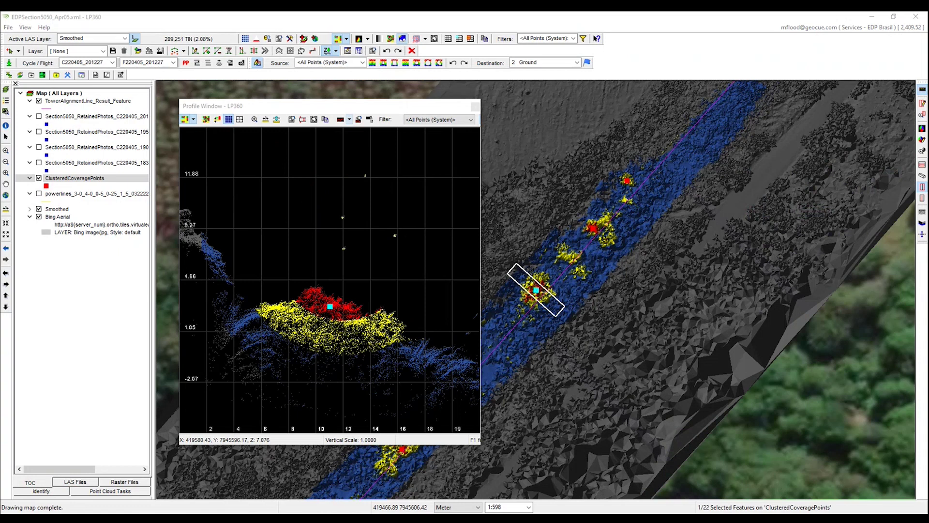
click(312, 315)
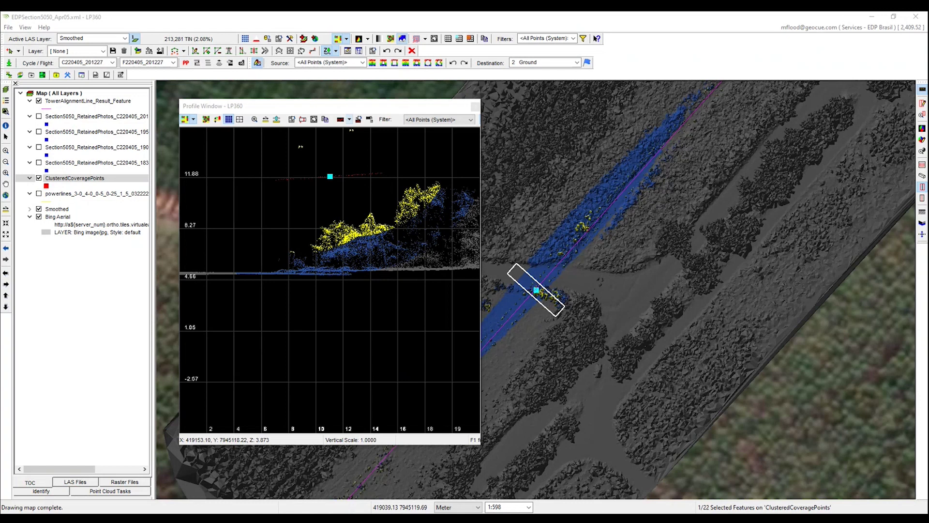
- Examine the profile of cluster point 19, framing the wires overhead together with the yellow vegetation and ground
scroll(330, 204, up, 1)
scroll(330, 203, down, 2)
middle_drag(330, 206, 328, 306)
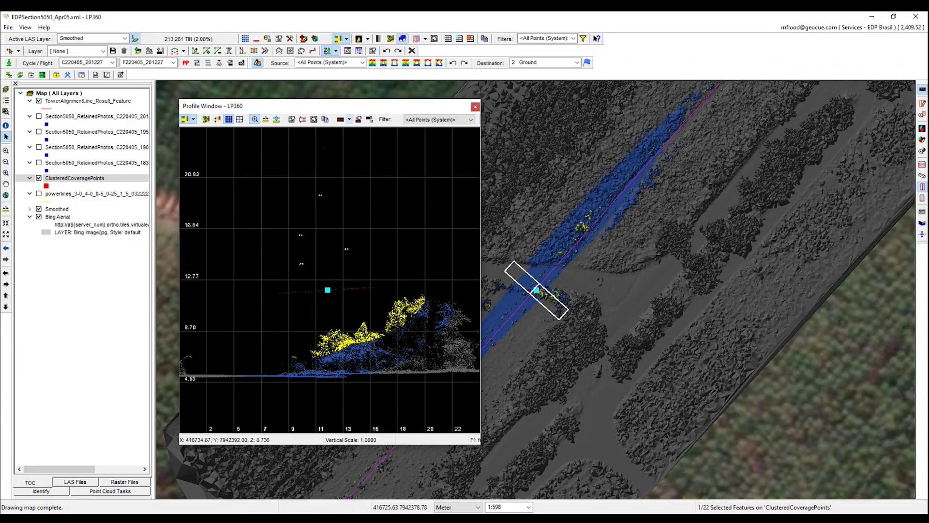
- Open the TowerAlignmentLine_Result_Feature layer in Feature Analyst, list its vertices, and select vertex 3
click(96, 102)
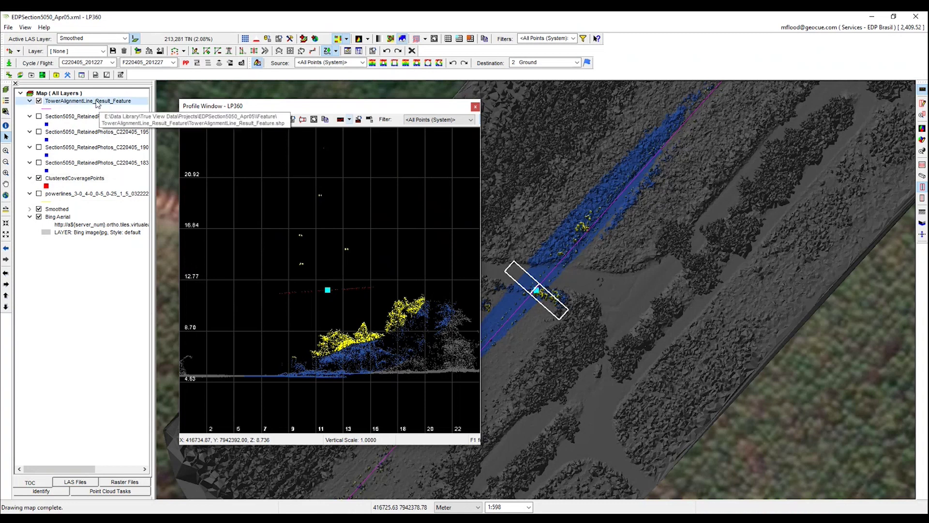
right_click(96, 102)
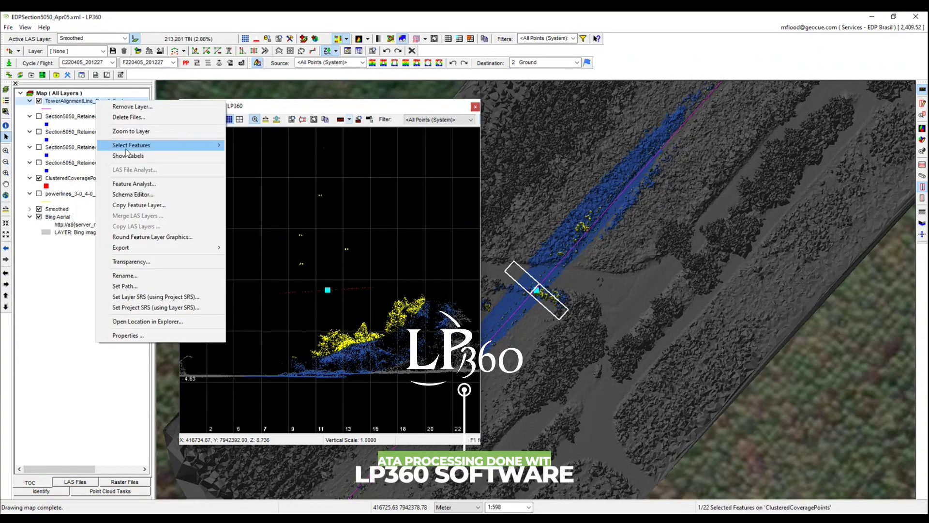
click(133, 185)
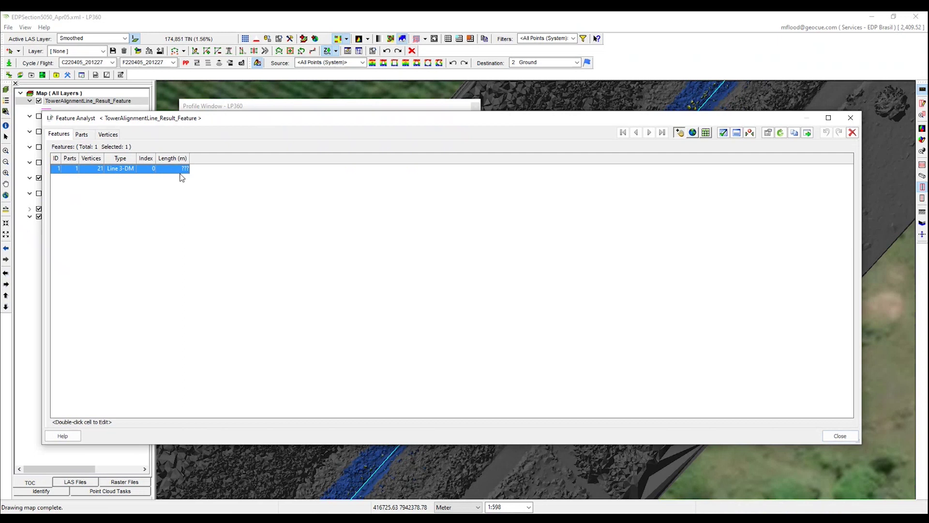
click(105, 137)
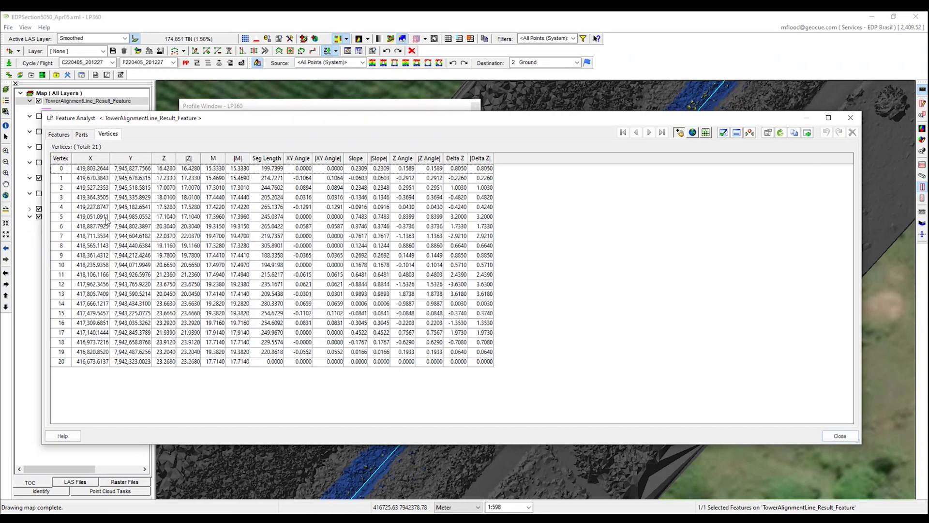
click(96, 198)
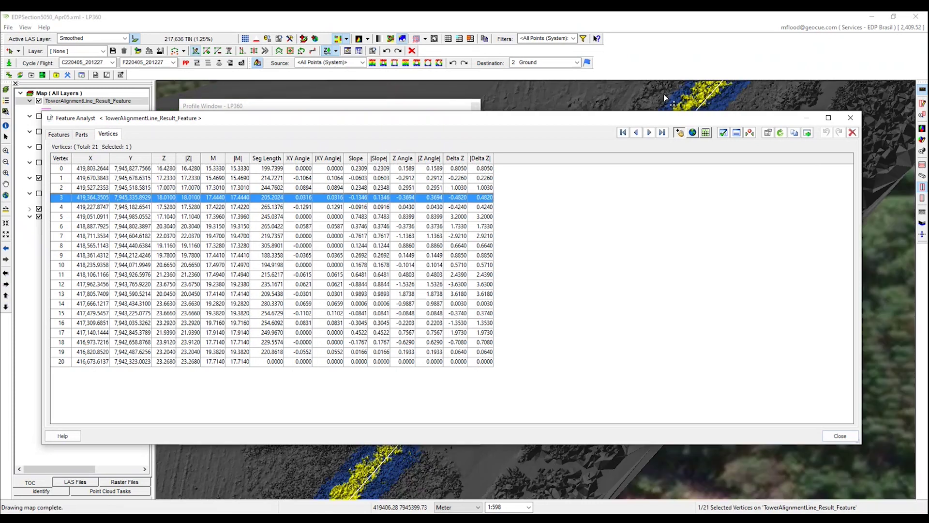
- Move the vertex table aside and inspect the tower at vertex 3 down to the ground in a taller Profile Window
drag(609, 120, 567, 128)
key(Escape)
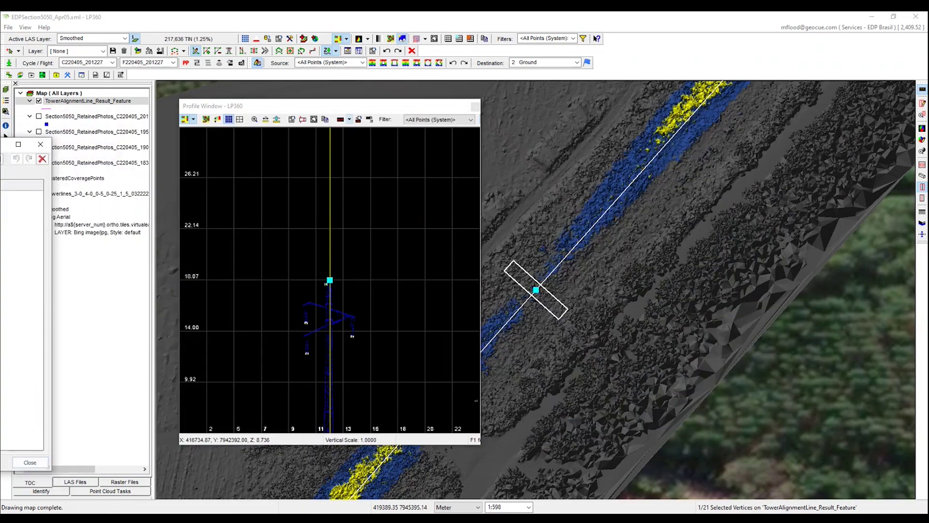
click(216, 120)
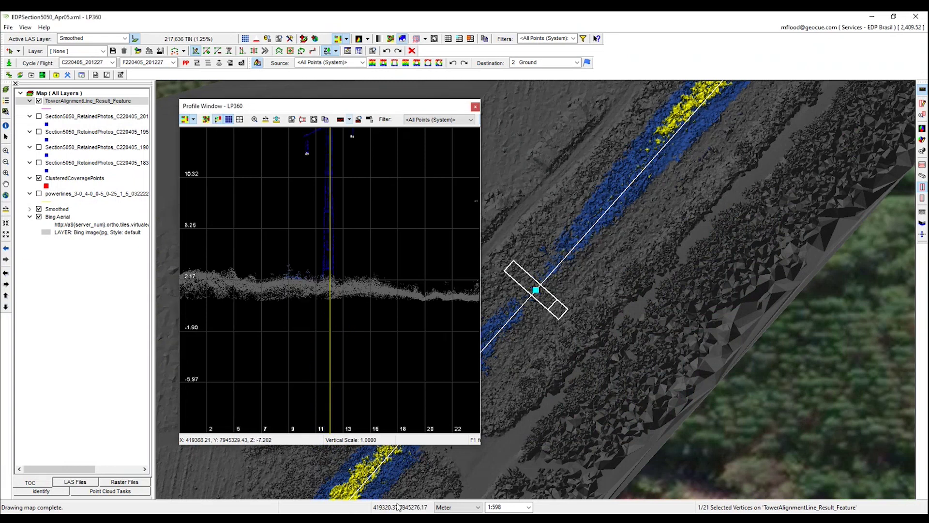
drag(405, 444, 406, 486)
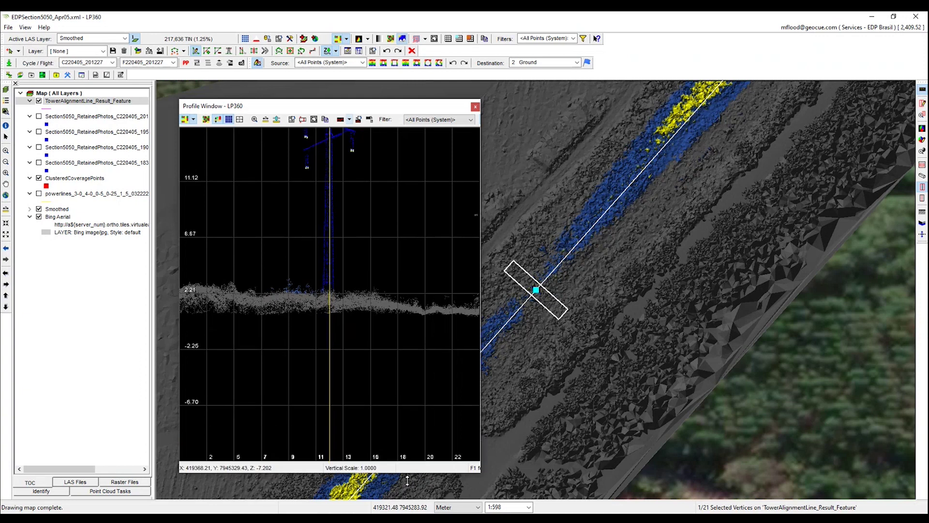
click(284, 187)
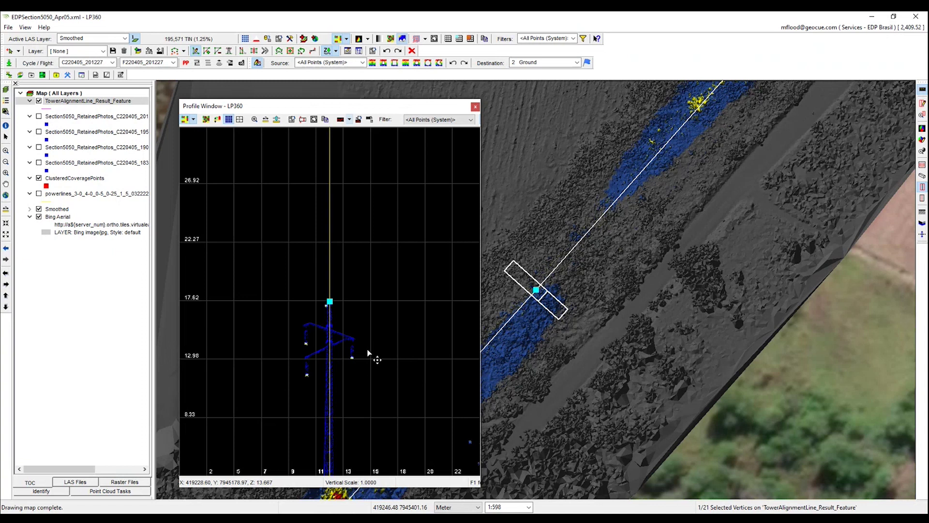
- Go to vertex 11 of the tower alignment line and frame the whole tower down to its base in profile
drag(79, 208, 551, 129)
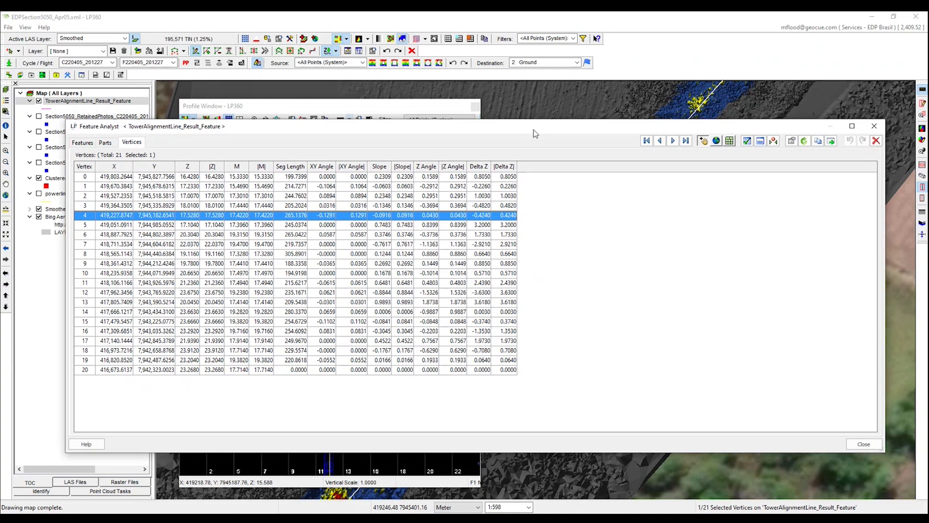
drag(533, 133, 310, 178)
key(Escape)
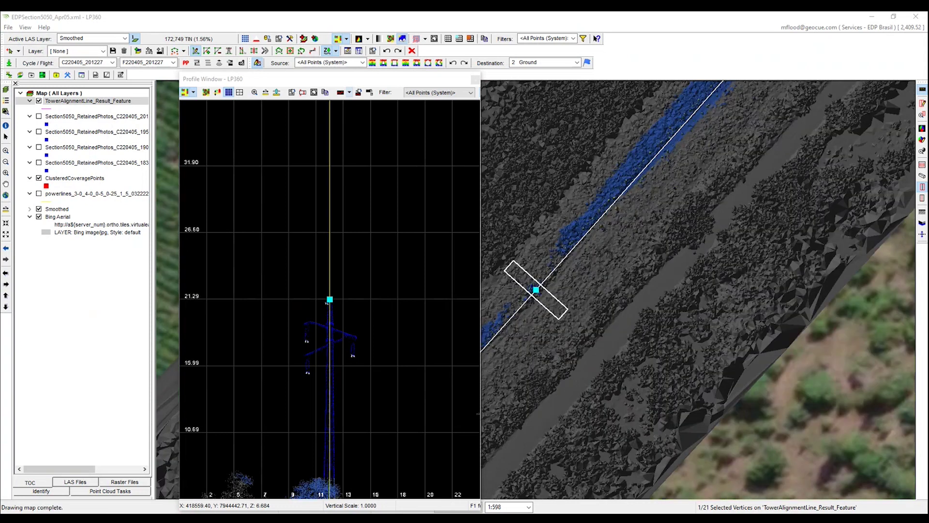
click(269, 381)
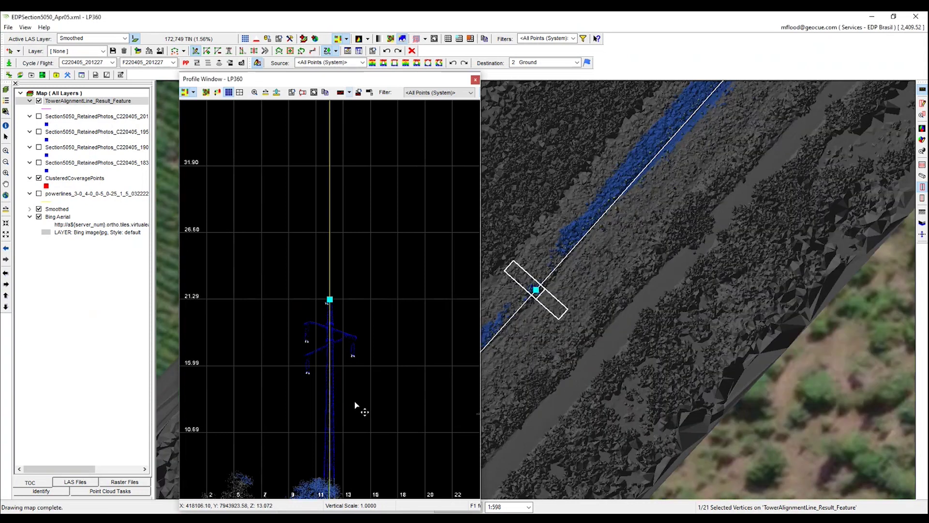
click(255, 92)
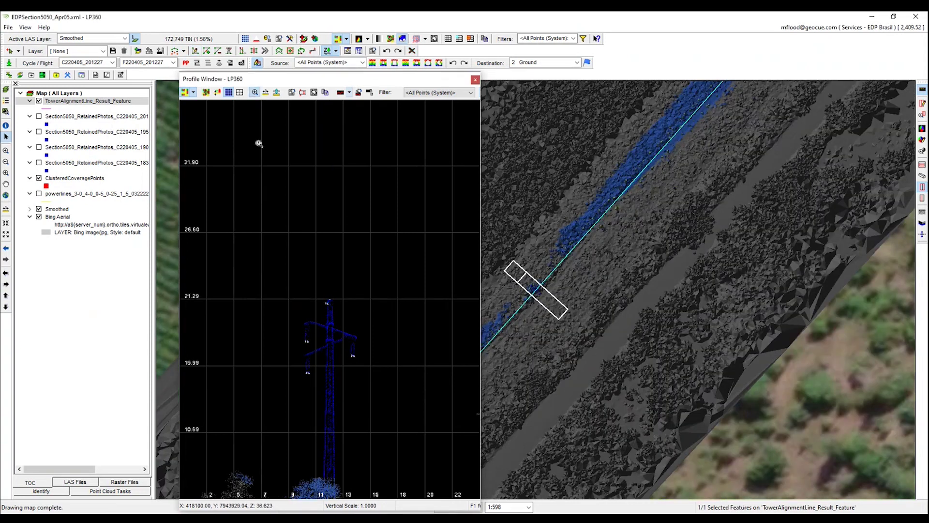
middle_drag(409, 451, 394, 336)
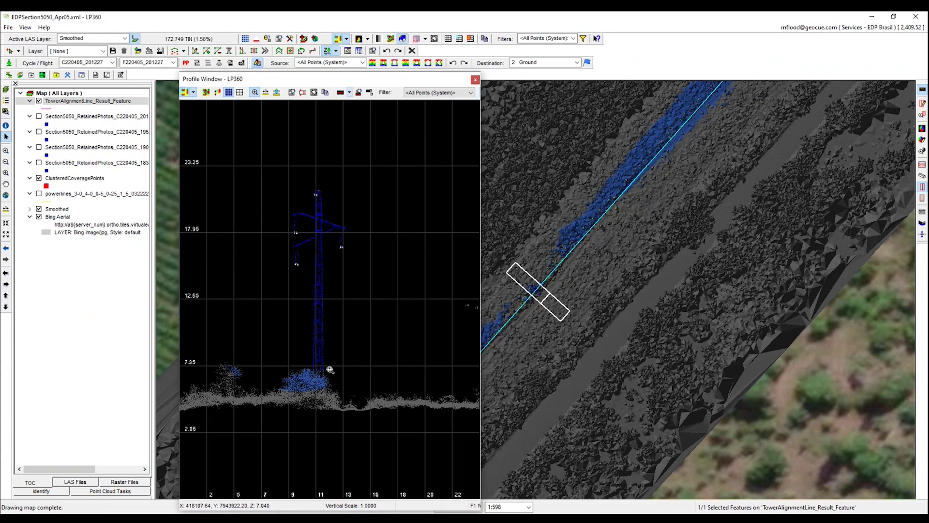
- Show all four Section5050_RetainedPhotos layers and identify the point at the tower's base to open its photos in Image Explorer
click(39, 163)
click(38, 147)
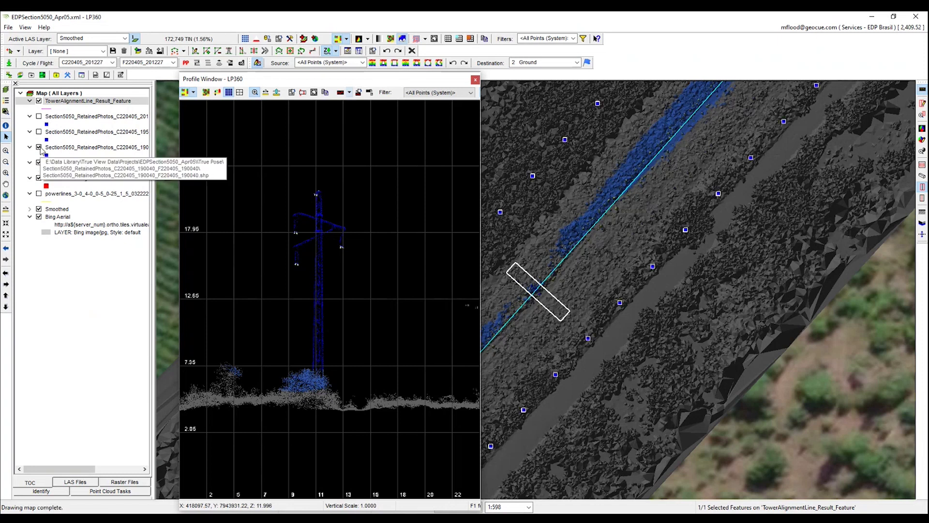
click(40, 132)
click(39, 117)
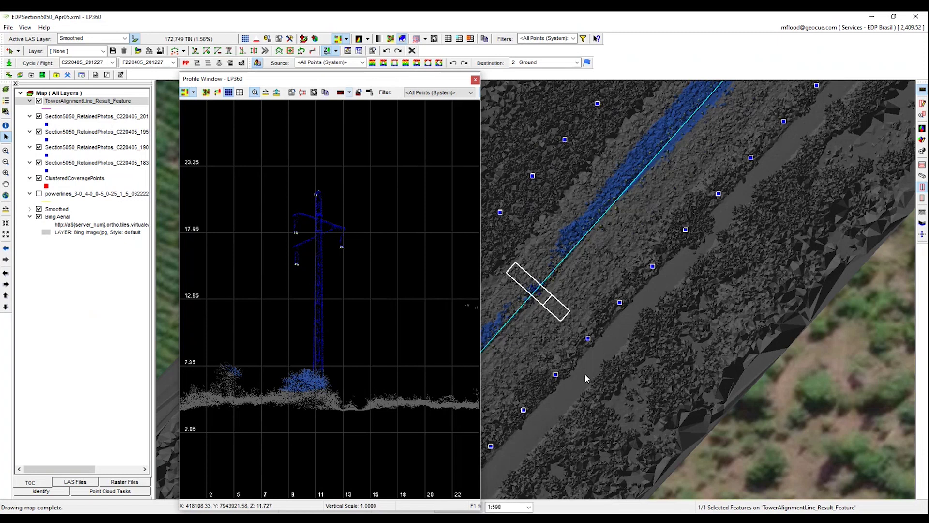
click(6, 112)
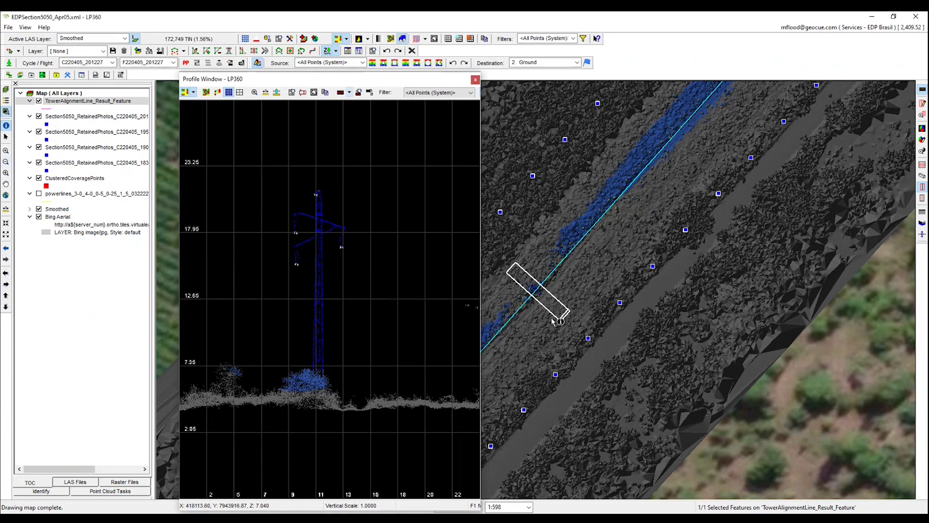
click(542, 294)
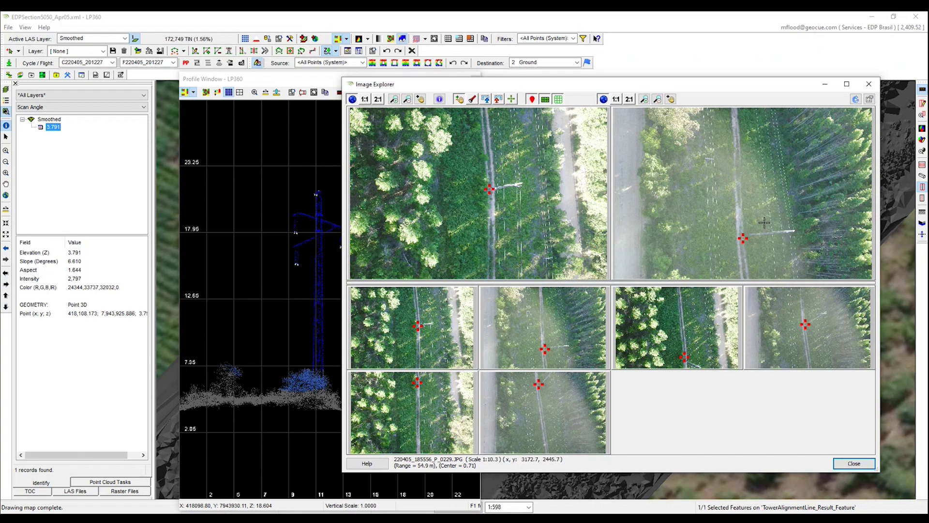
- Inspect the tower and its base marker up close in drone photo 220405_185556_P_0229.JPG
scroll(754, 214, up, 3)
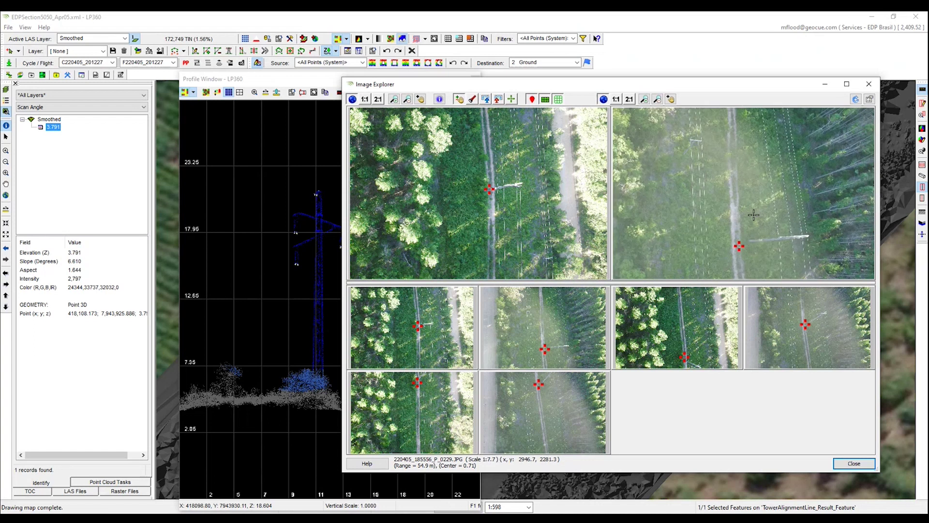
scroll(753, 215, up, 1)
scroll(754, 215, down, 4)
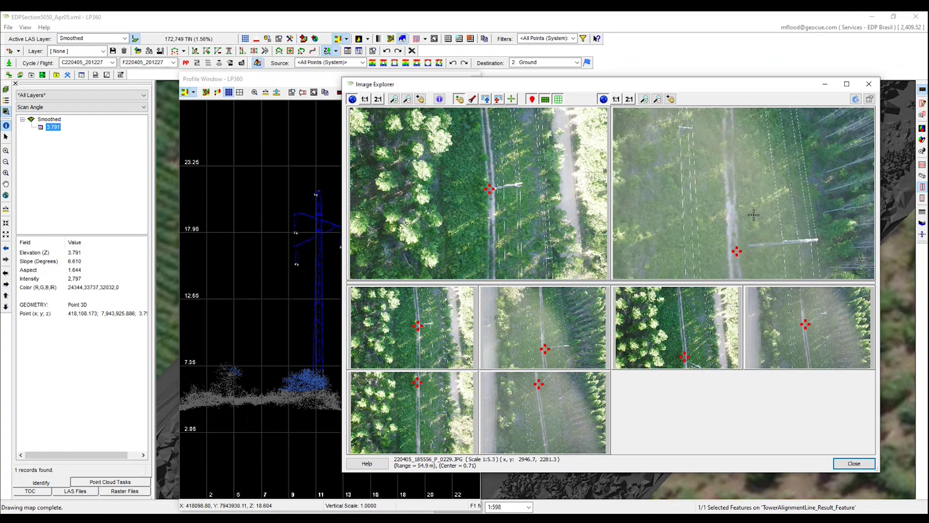
scroll(753, 215, up, 3)
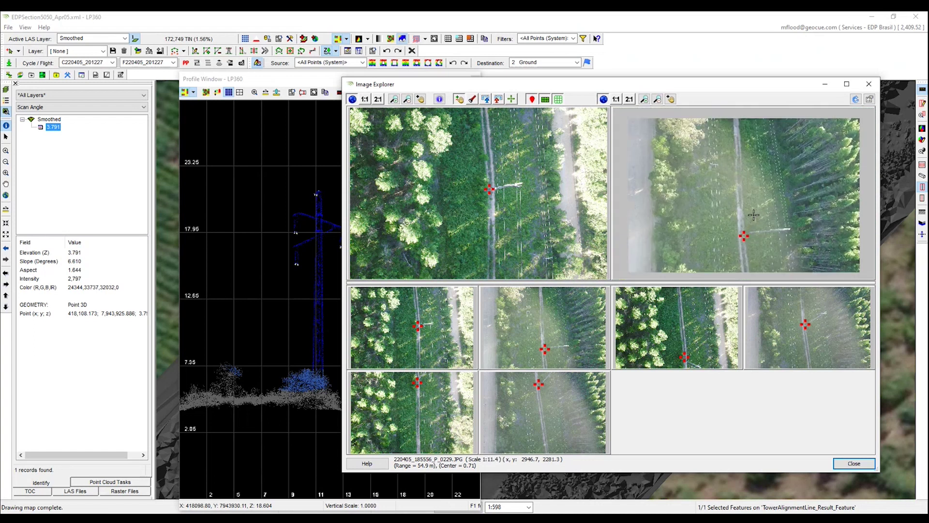
mouse_move(731, 220)
middle_down()
mouse_move(739, 259)
mouse_move(685, 221)
mouse_move(743, 195)
mouse_move(730, 199)
middle_up()
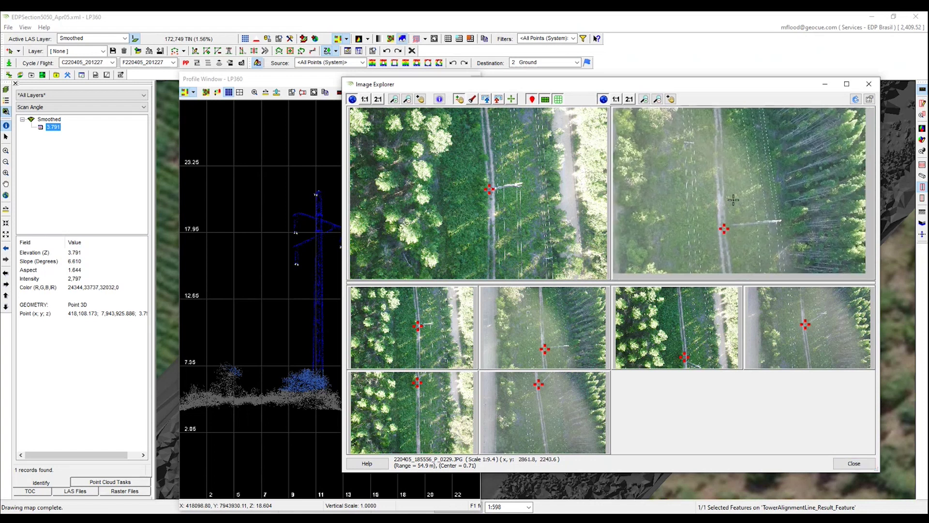
- Fit photo 220405_185556_P_0229.JPG to its pane, view its EXIF information and close the viewer
right_click(744, 198)
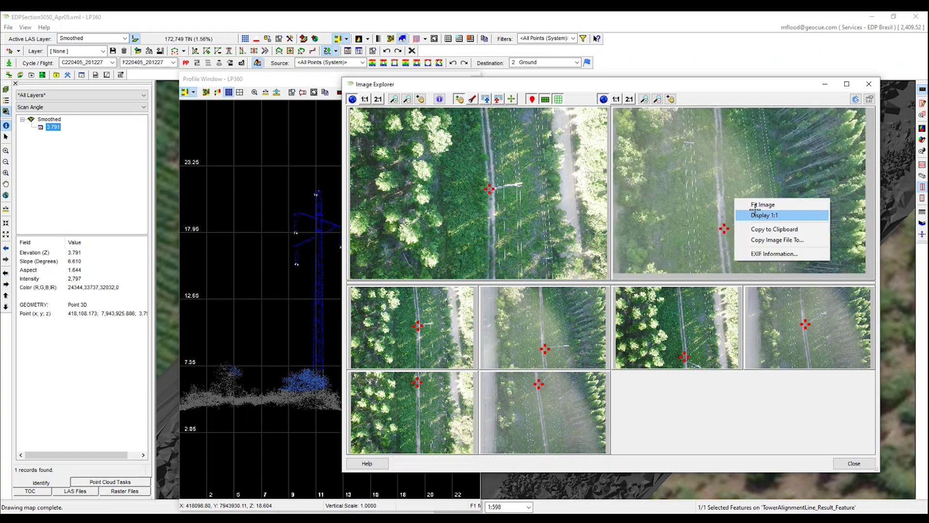
click(757, 204)
right_click(748, 202)
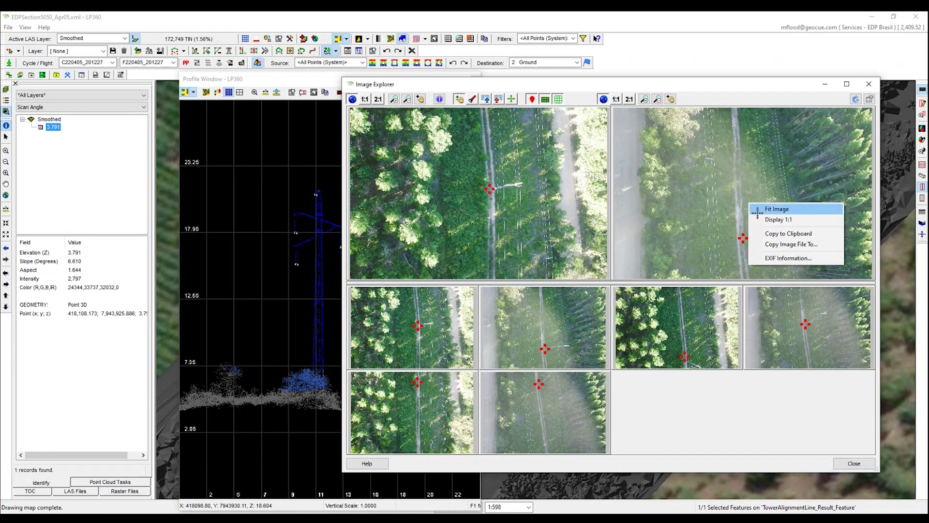
click(792, 258)
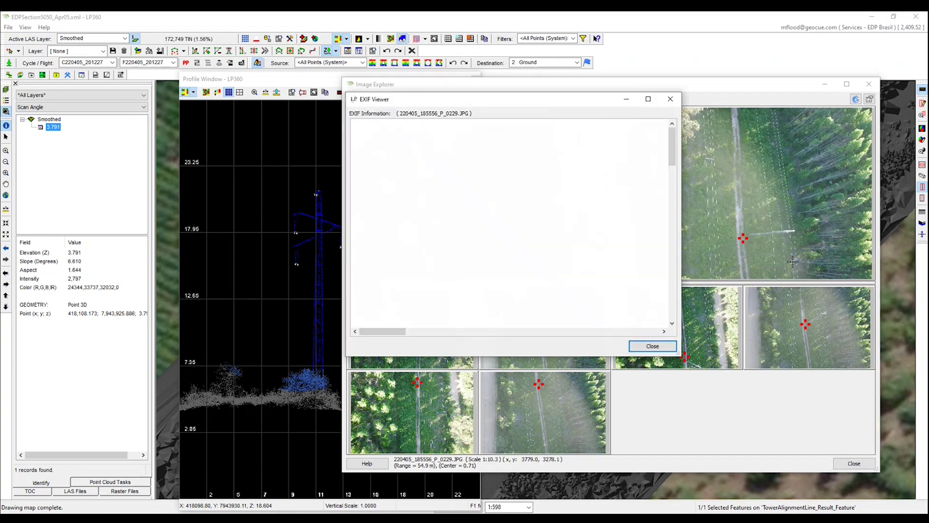
click(654, 345)
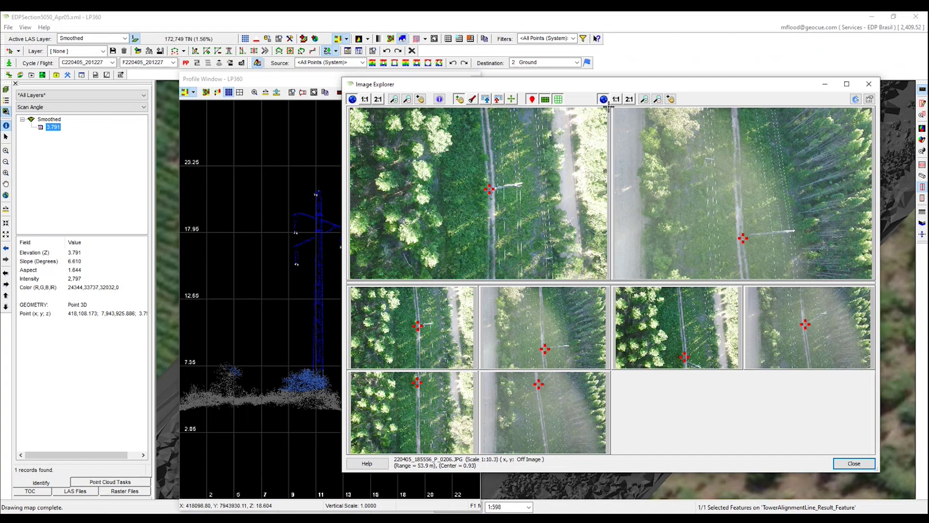
- Arrange Image Explorer beside the Profile Window and bring the tower alignment line's vertex table forward
drag(608, 89, 643, 99)
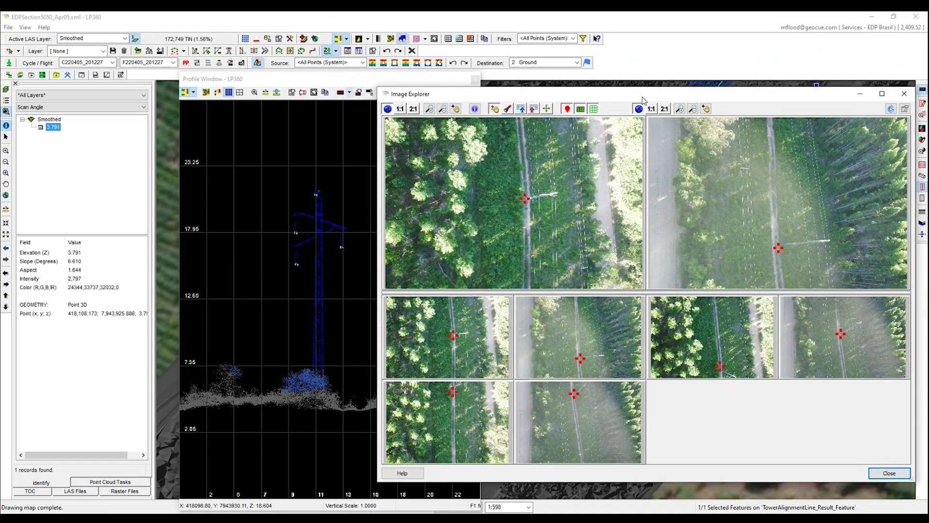
click(318, 223)
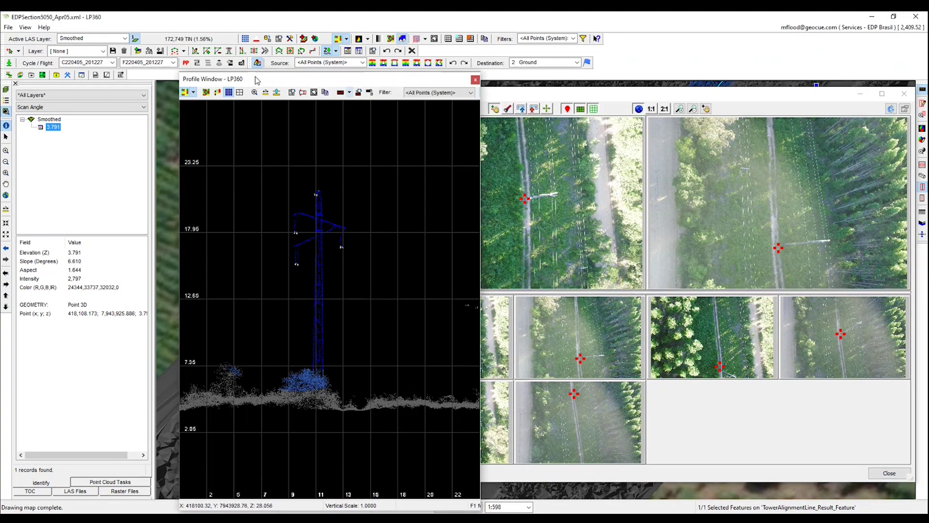
click(208, 63)
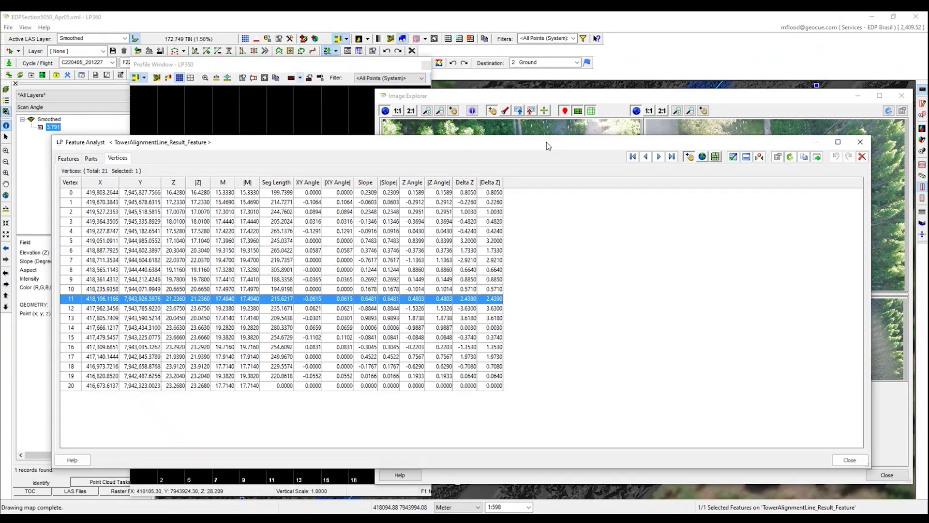
drag(547, 141, 558, 139)
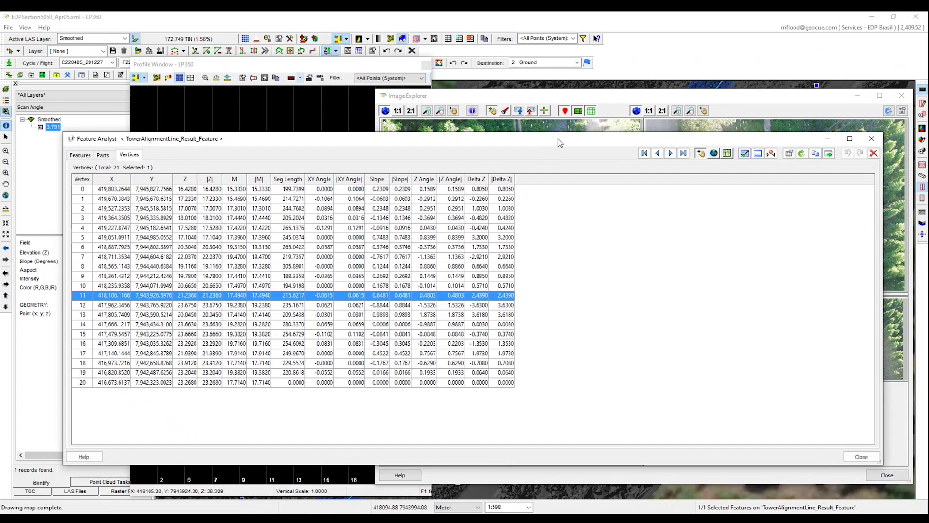
- Go to vertex 5 of the tower alignment line and clear the vertex table from view to check its profile and photos
click(162, 238)
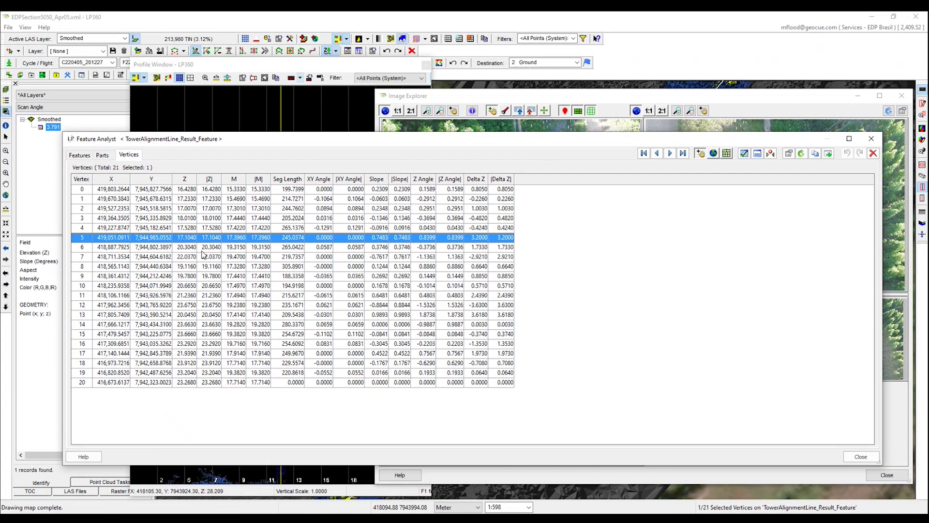
click(726, 153)
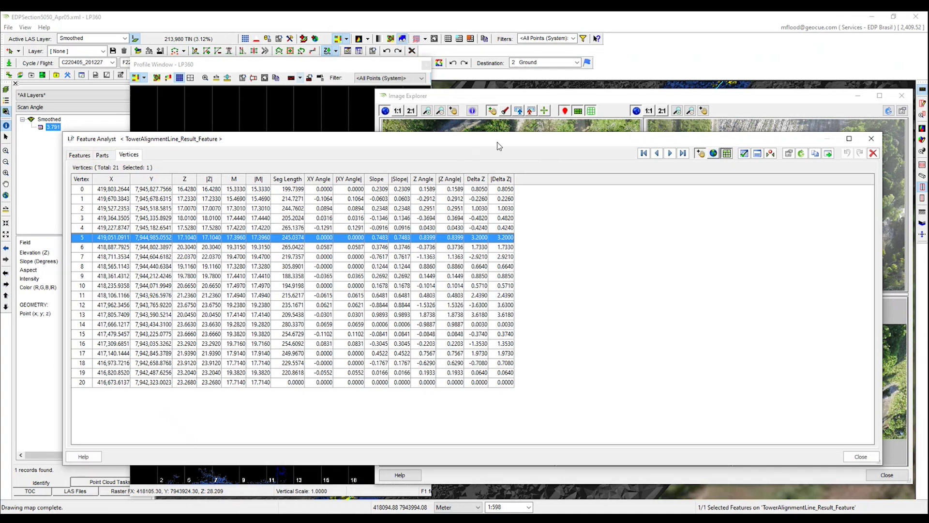
click(871, 139)
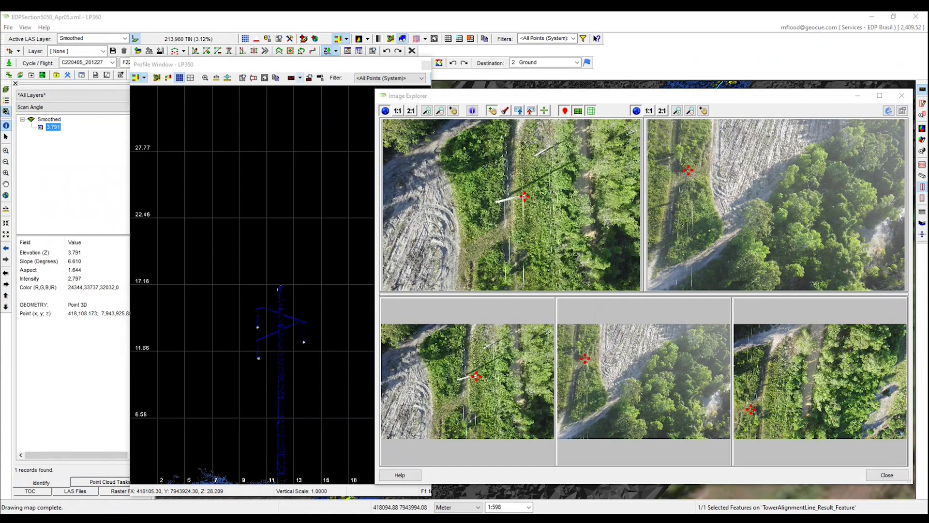
- Maximize Image Explorer and zoom in on the tower at vertex 12 in photo 220405_193950_P_0004.JPG
click(151, 234)
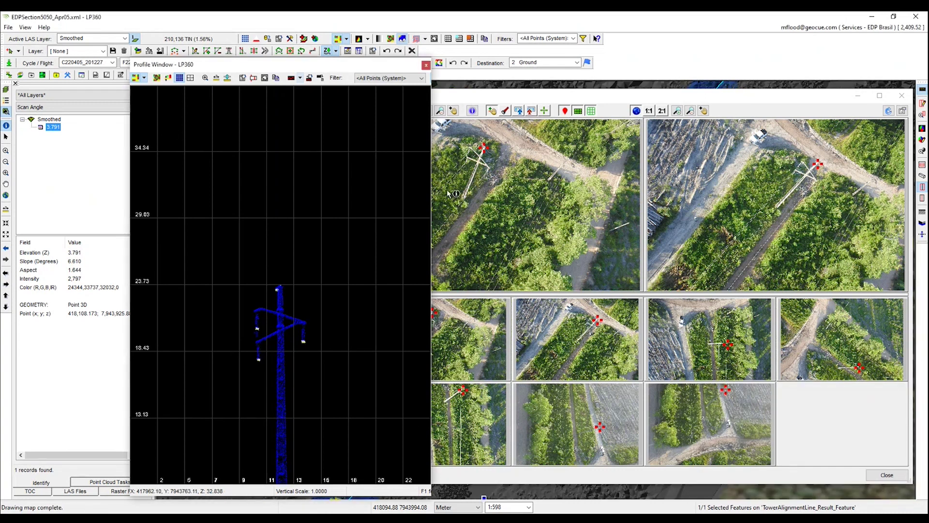
scroll(806, 180, up, 5)
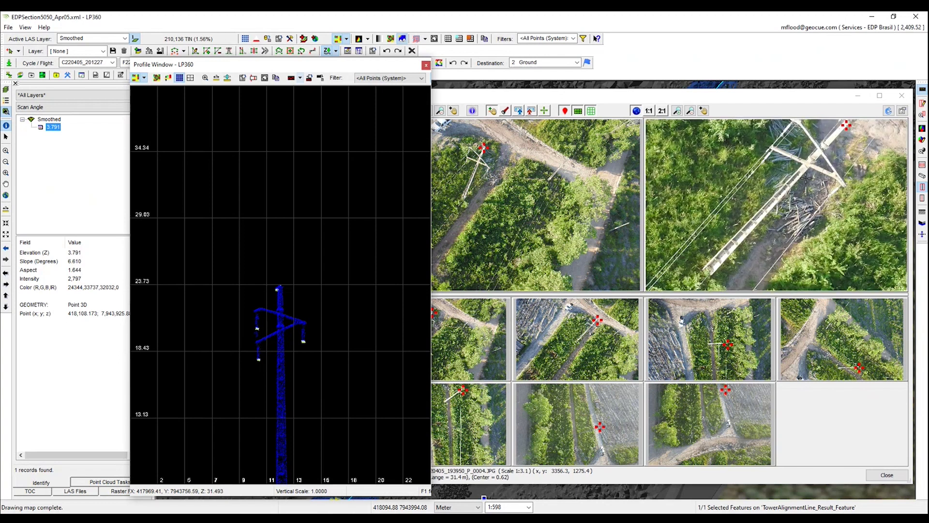
click(879, 97)
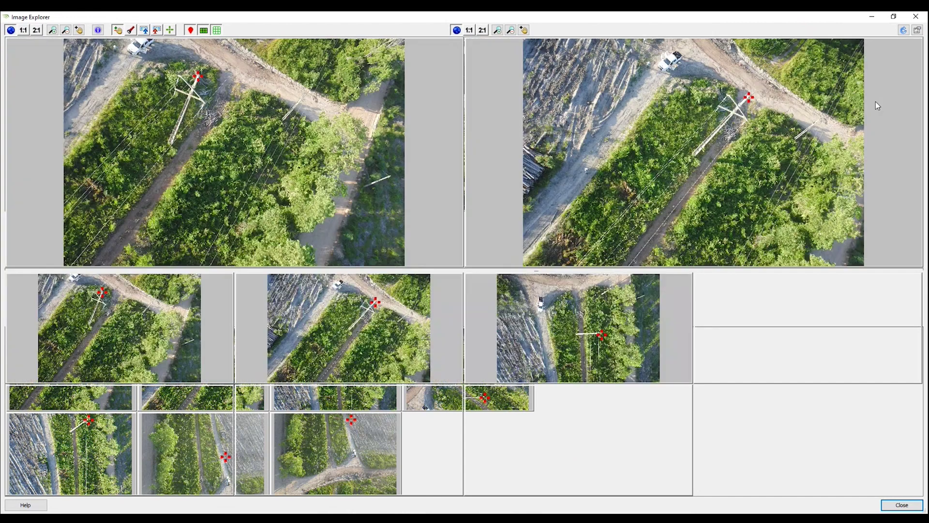
scroll(744, 119, up, 5)
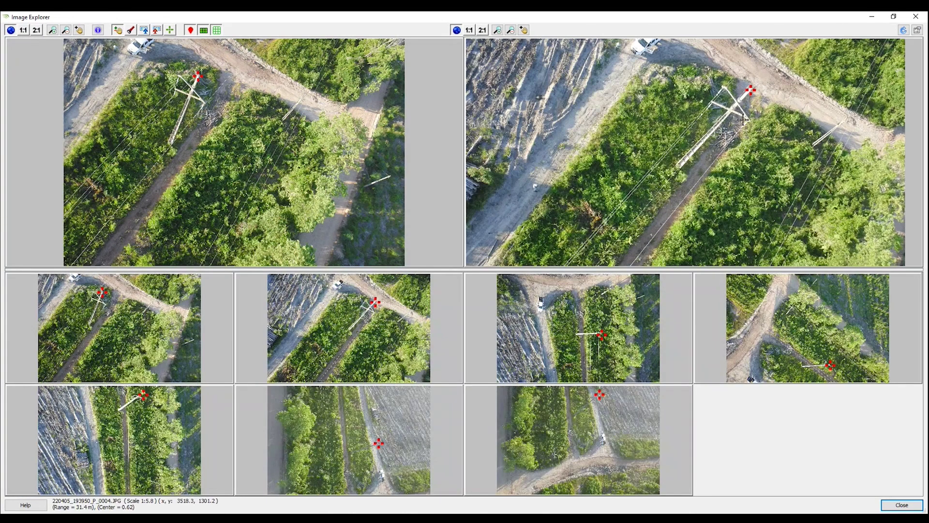
scroll(742, 120, up, 2)
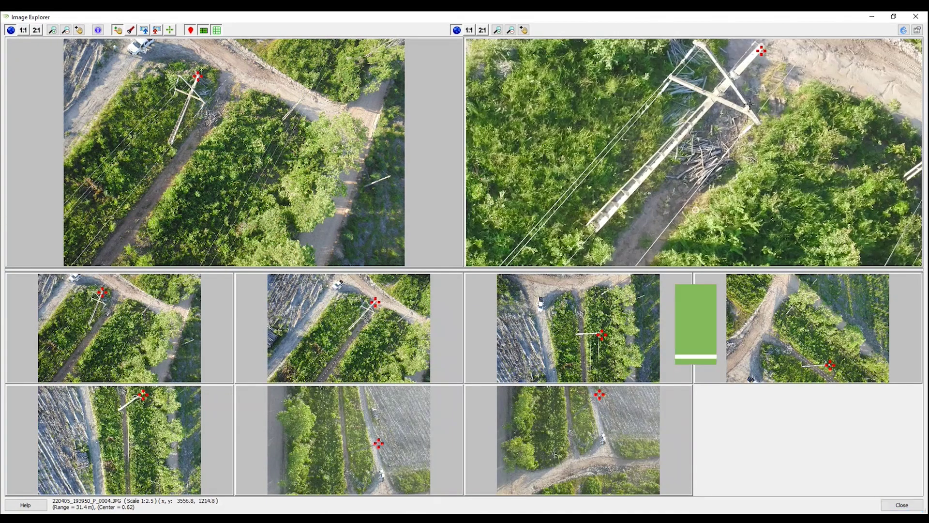
scroll(703, 164, up, 5)
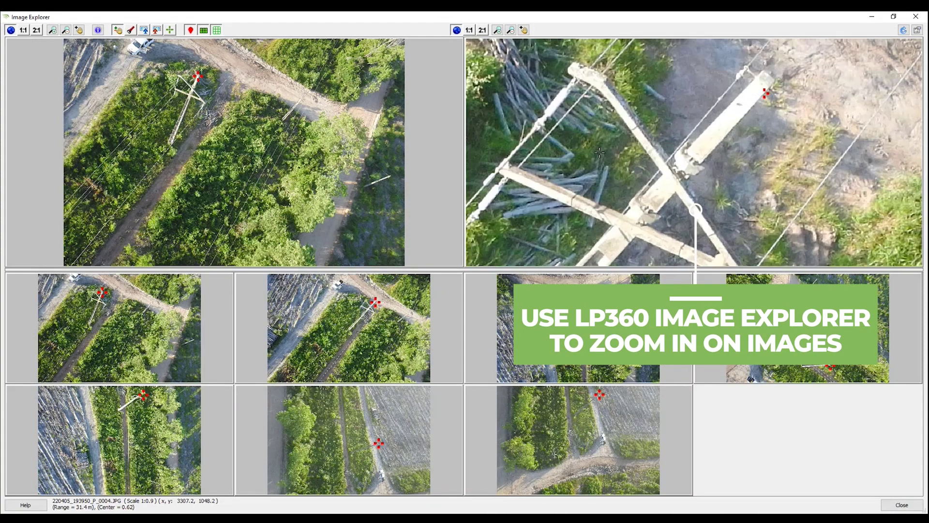
- Examine the tower's crossarms, insulators, pole and the ground around it in close-up in photo 220405_193950_P_0004.JPG
drag(605, 144, 716, 144)
scroll(716, 144, up, 4)
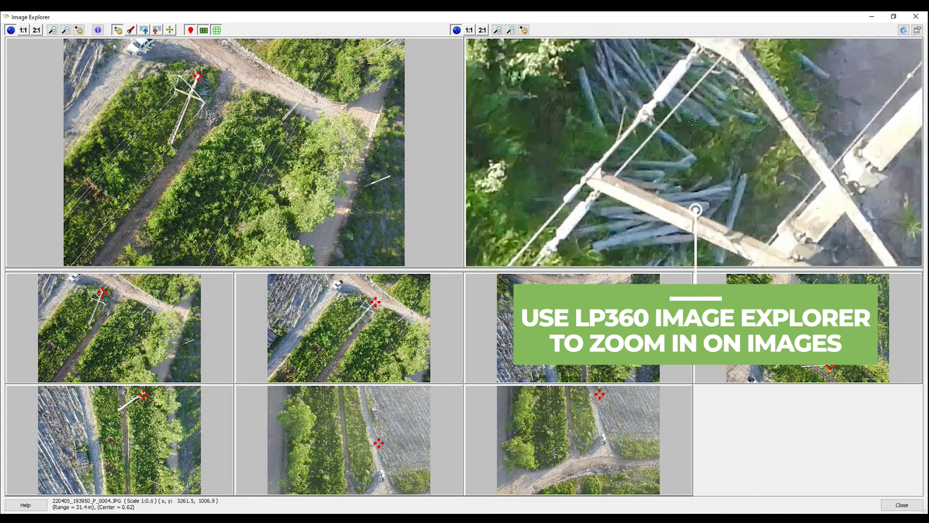
scroll(692, 121, down, 5)
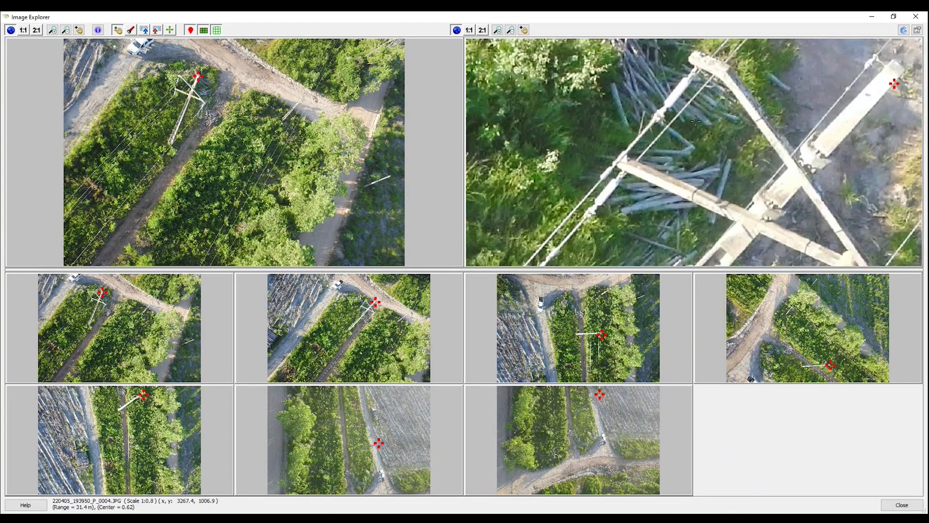
drag(740, 127, 634, 149)
scroll(634, 149, down, 1)
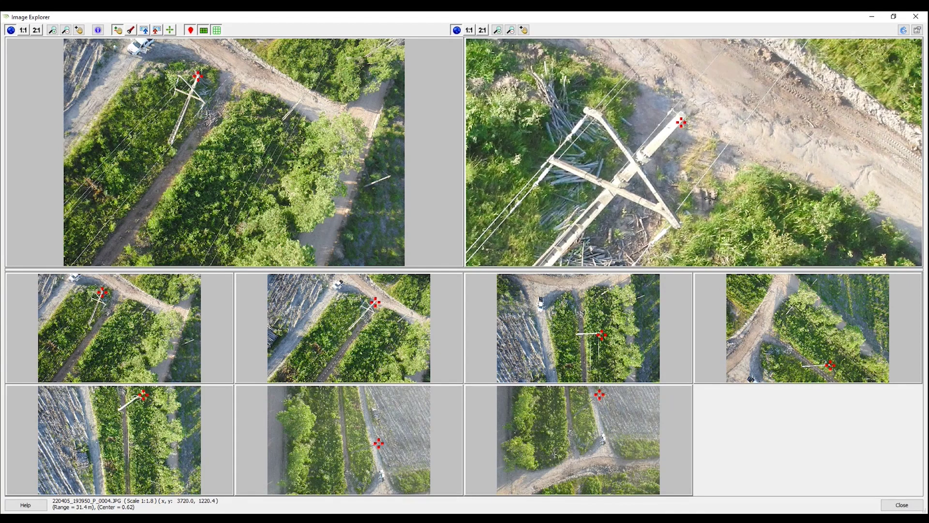
scroll(697, 188, up, 2)
scroll(697, 189, up, 2)
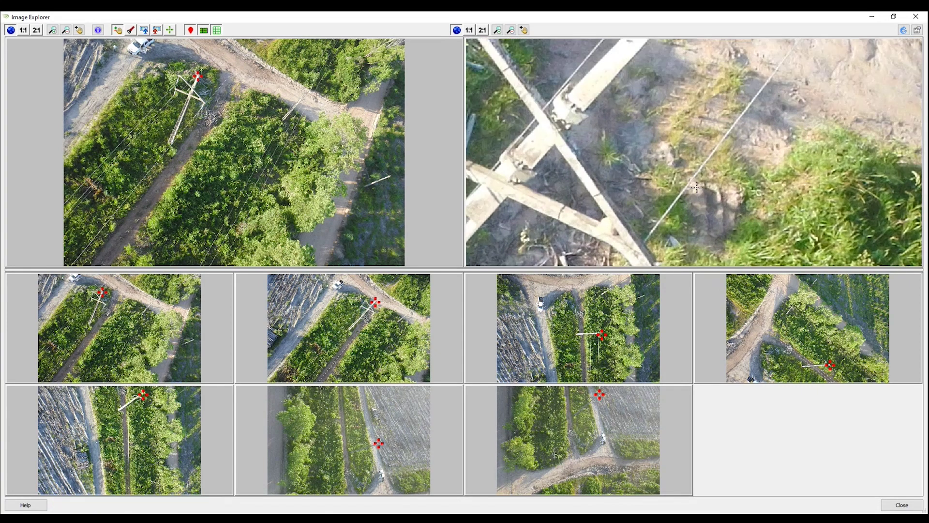
drag(568, 220, 822, 122)
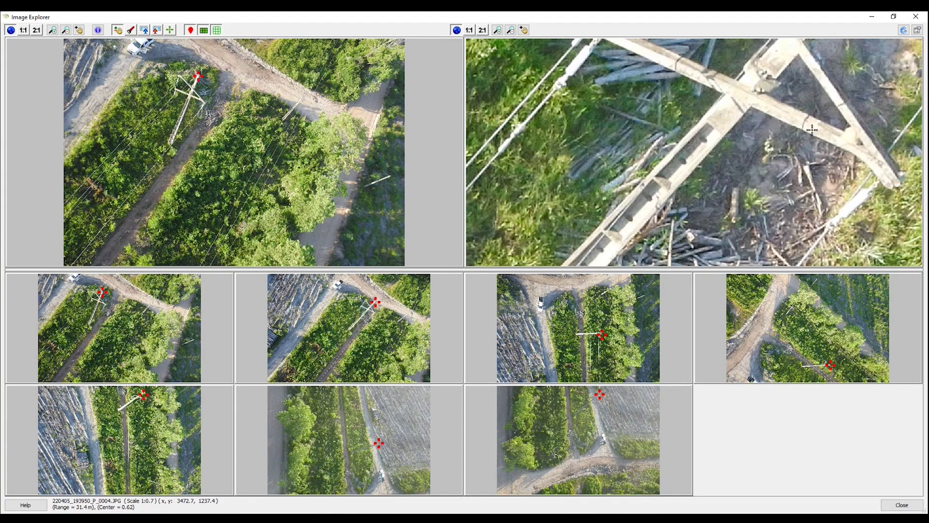
drag(695, 214, 754, 140)
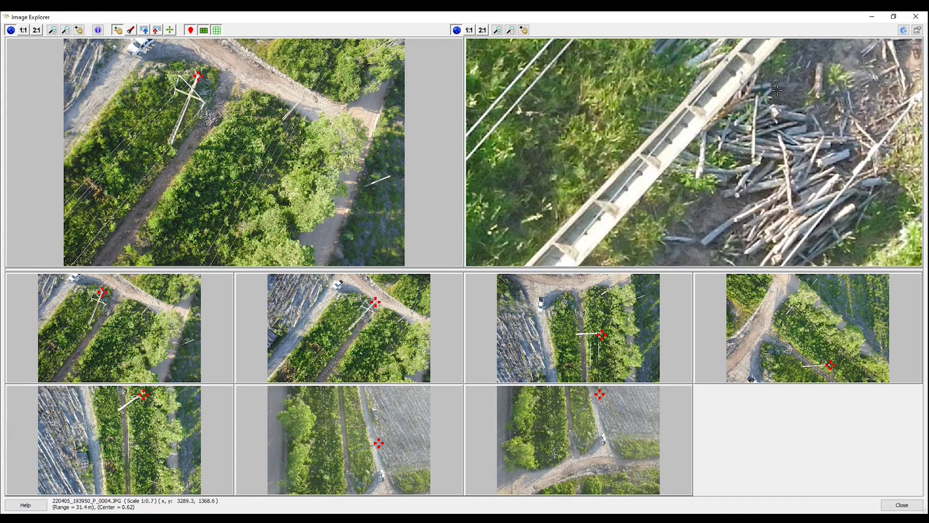
- Fit the enlarged tower photo back to its pane and restore Image Explorer to its smaller window size
scroll(755, 140, down, 1)
right_click(754, 140)
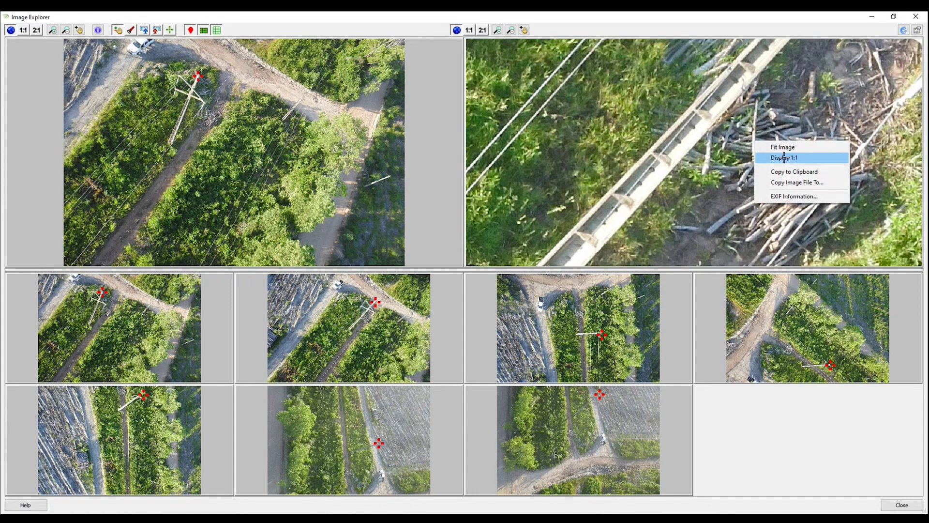
click(783, 147)
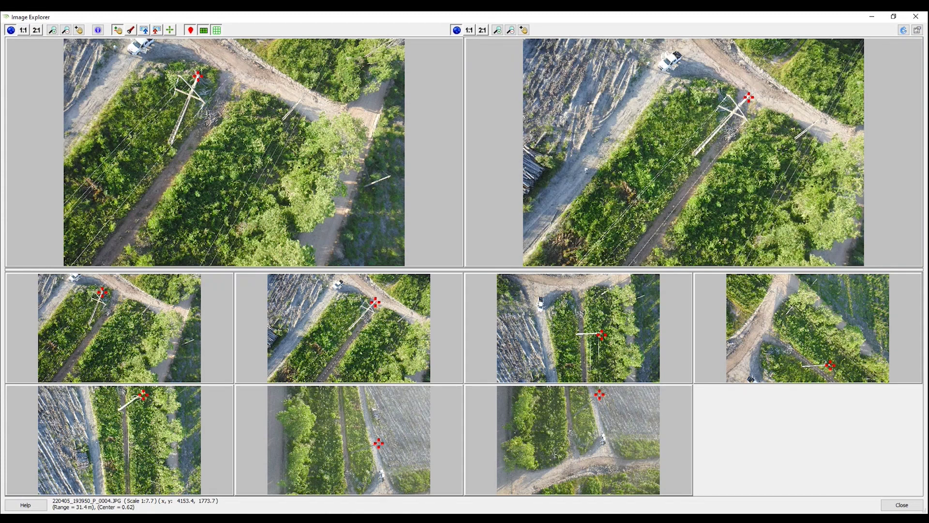
click(896, 19)
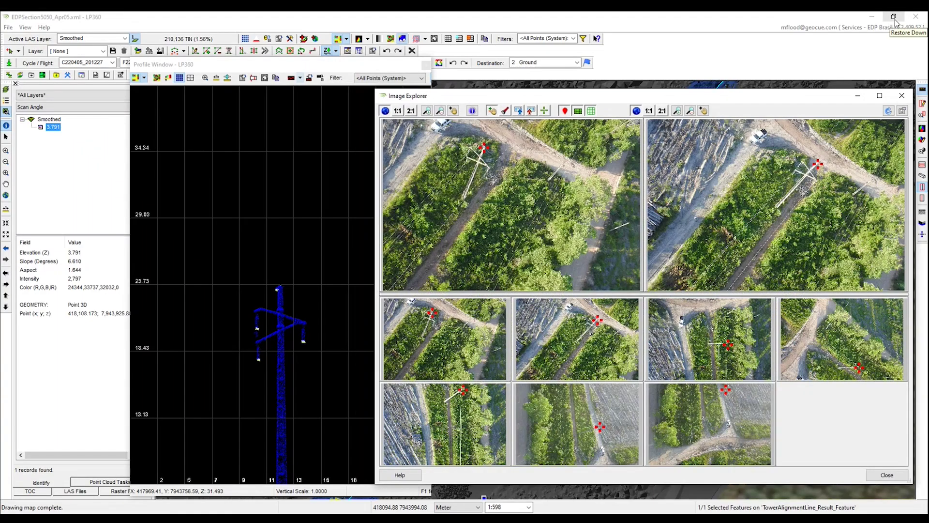
- Open the ClusteredCoveragePoints layer in Feature Analyst and go to cluster 10 to view its profile and photos
click(204, 373)
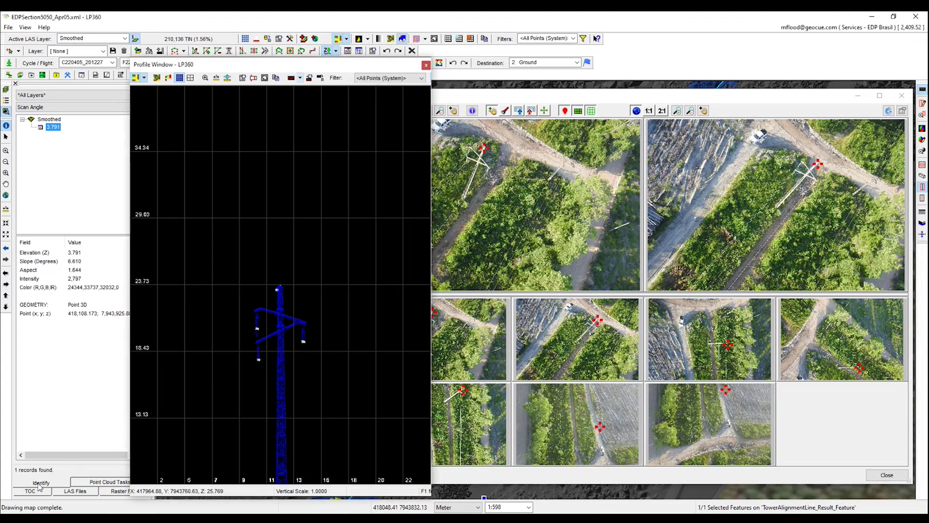
click(33, 492)
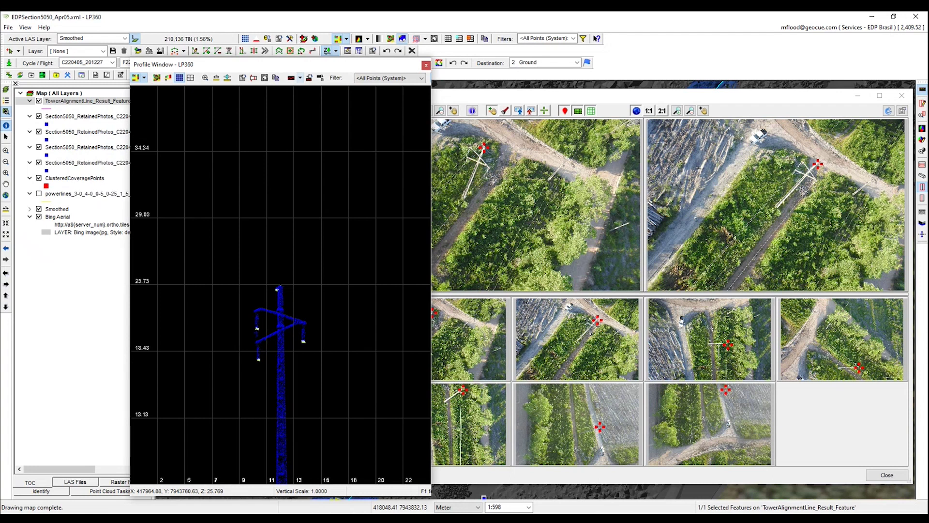
right_click(95, 182)
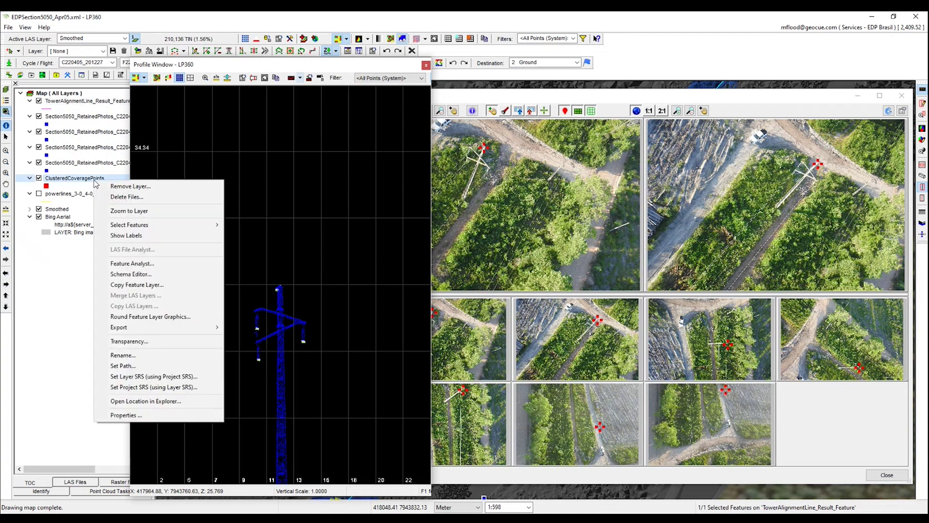
click(130, 265)
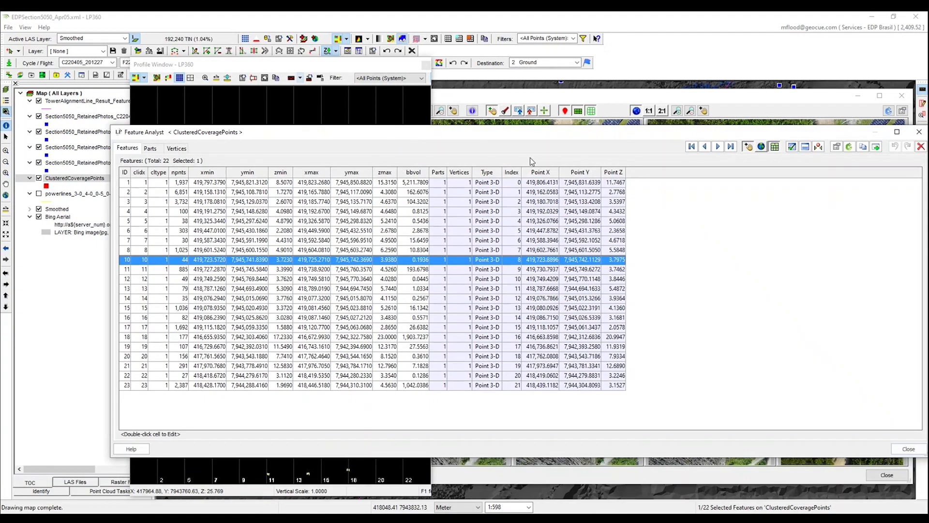
click(48, 250)
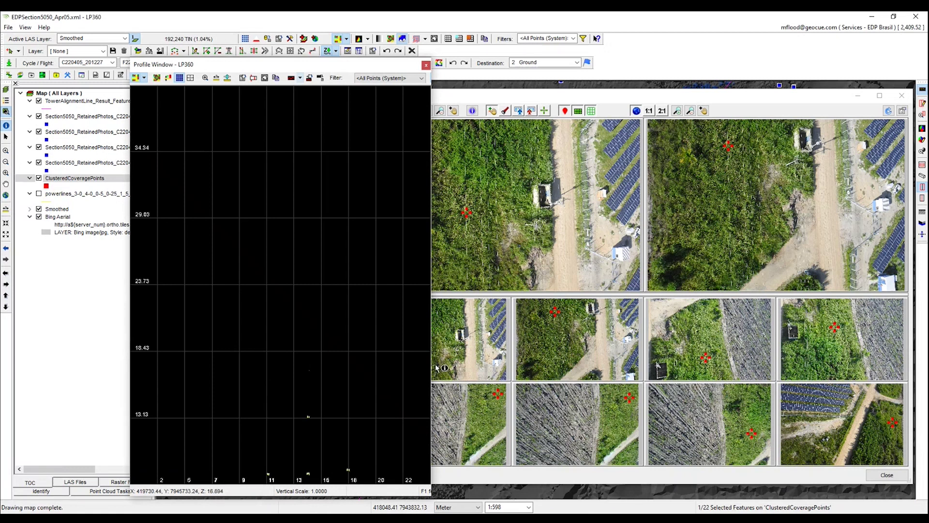
- Centre the profile view on the cluster's points and place the Profile Window beside Image Explorer so both are visible
click(168, 79)
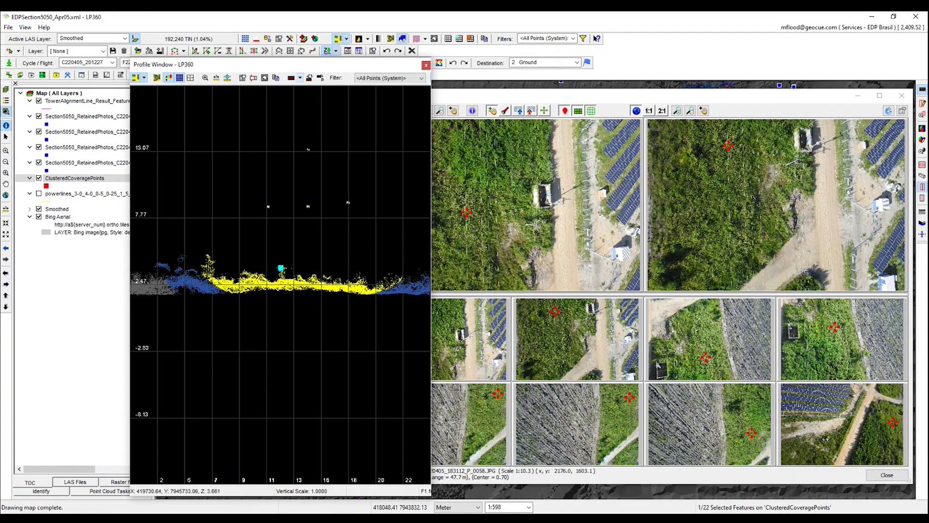
click(578, 95)
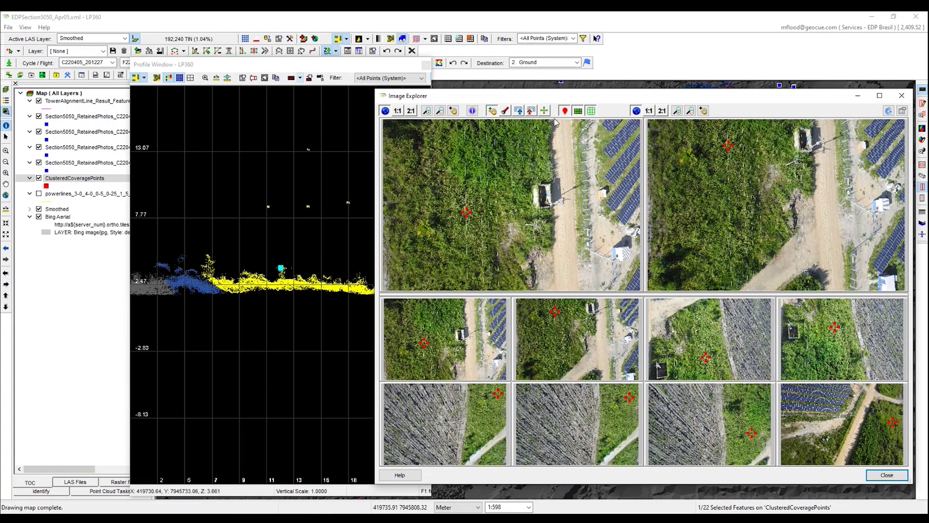
click(362, 274)
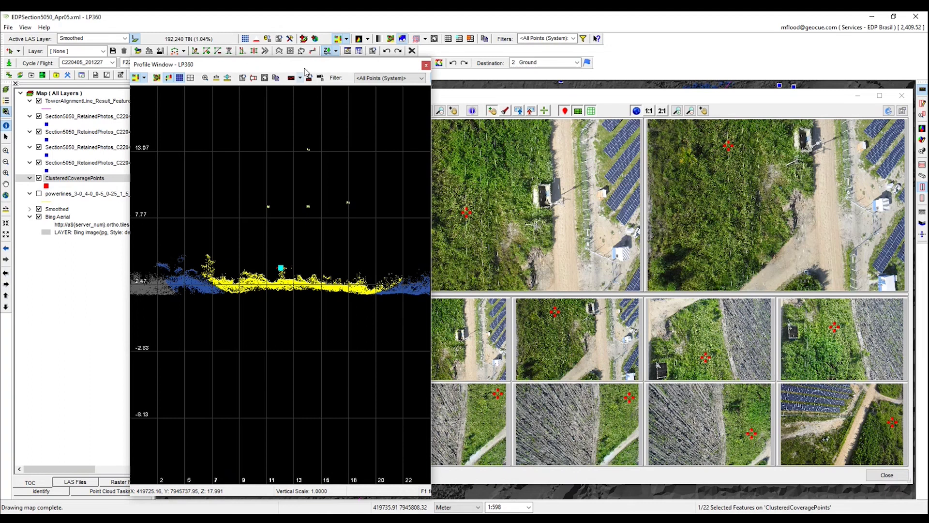
drag(289, 71, 261, 72)
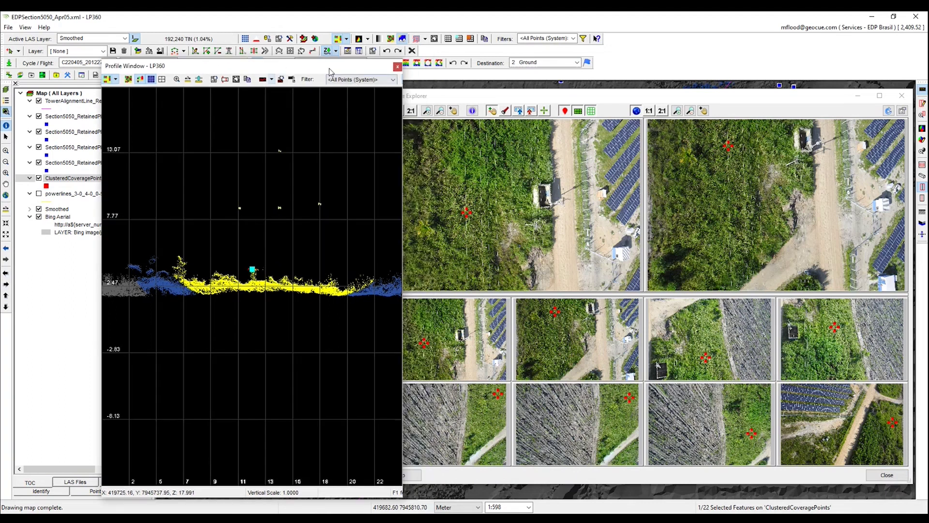
drag(327, 68, 279, 68)
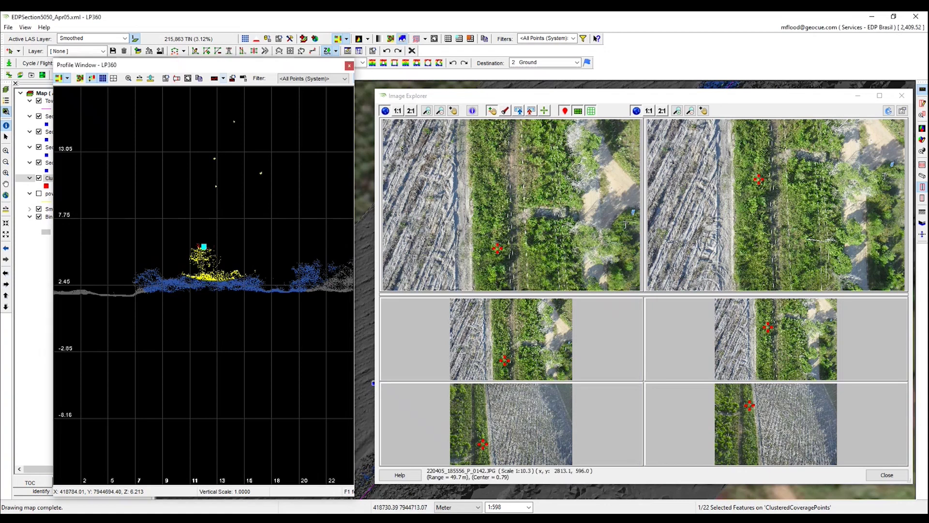
- Examine the vegetation and conductors around cluster 13 in photo 220405_185556_P_0142.JPG with Image Explorer maximized, then restore the window's size
scroll(772, 182, up, 3)
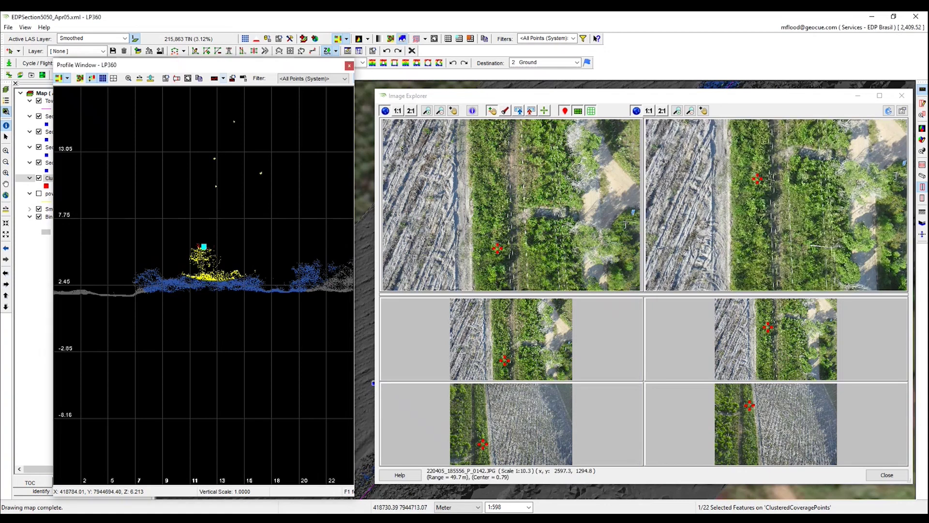
click(884, 95)
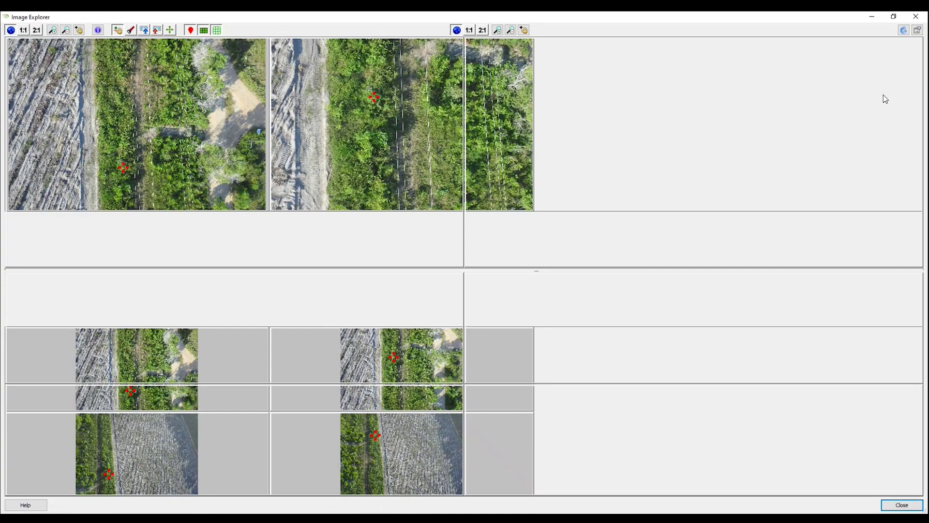
scroll(688, 132, up, 3)
scroll(688, 131, up, 2)
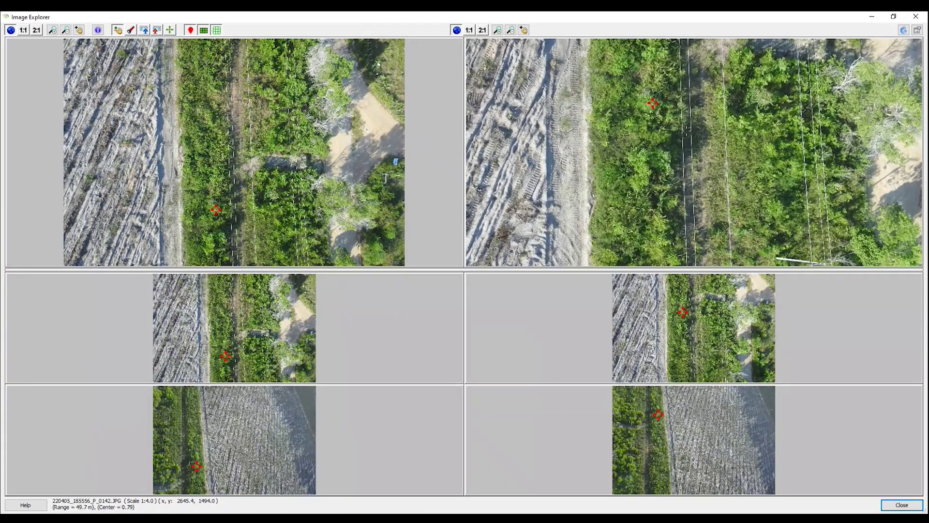
drag(647, 143, 655, 212)
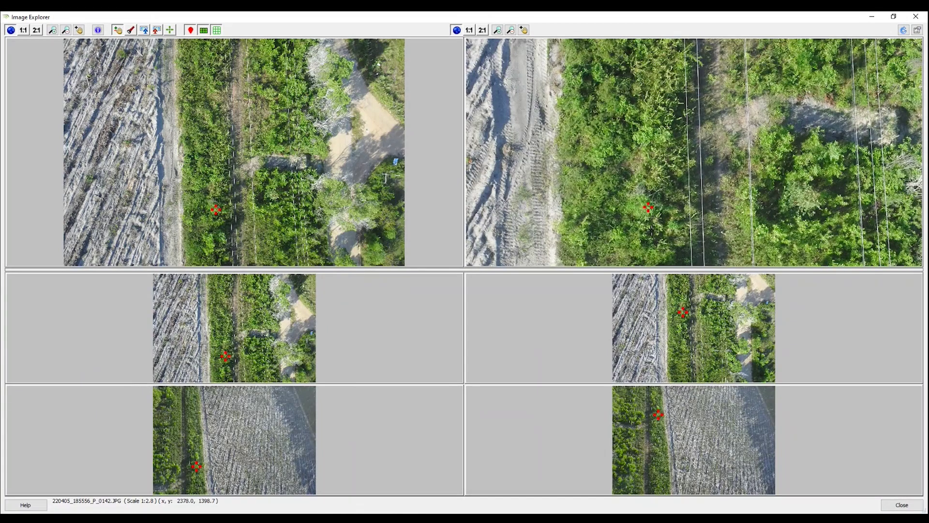
mouse_move(656, 228)
mouse_down()
mouse_move(656, 104)
mouse_move(660, 203)
mouse_move(637, 175)
mouse_up()
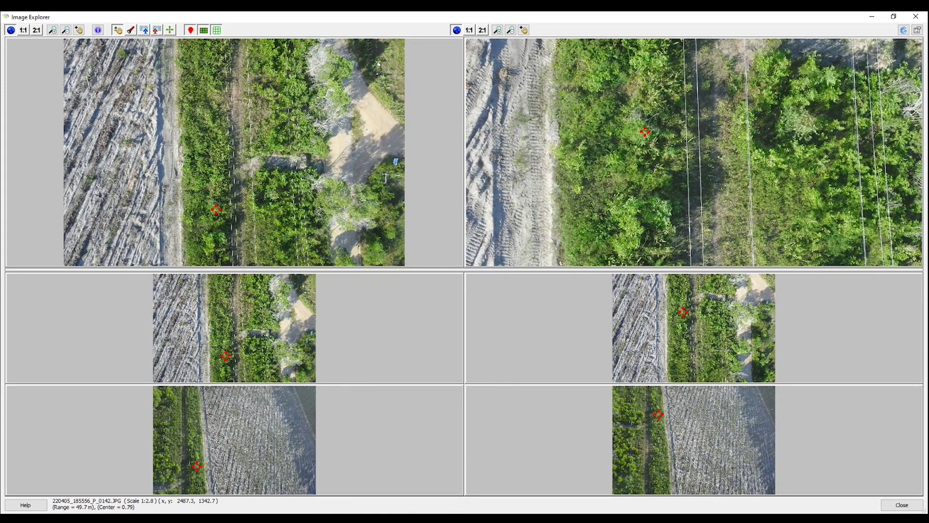
click(894, 16)
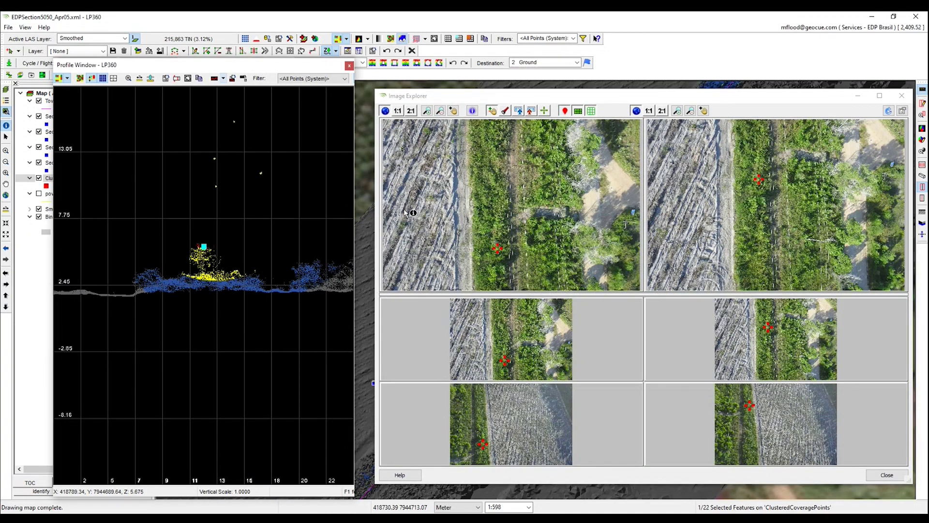
- Reposition Image Explorer slightly higher beside the Profile Window, leaving the map edge beneath it uncovered
click(816, 102)
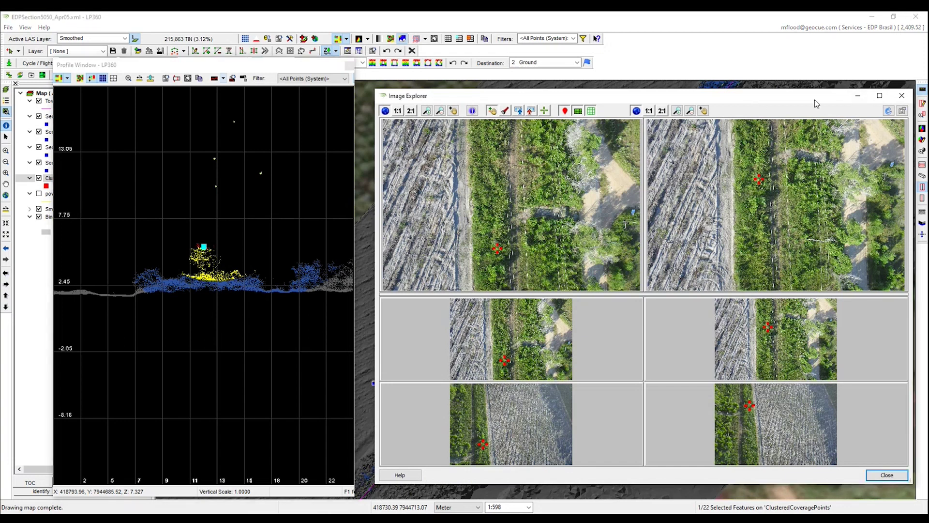
click(901, 95)
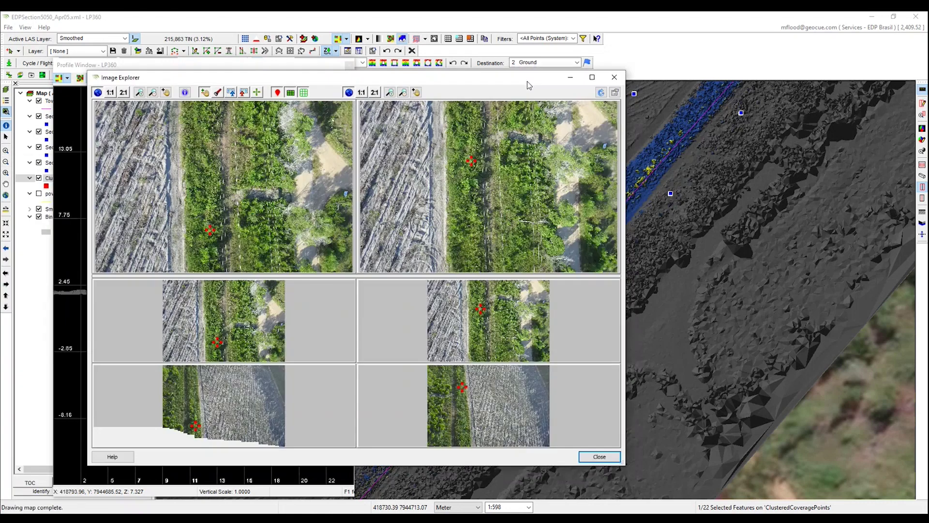
mouse_move(600, 77)
mouse_down()
mouse_move(811, 64)
mouse_move(811, 88)
mouse_up()
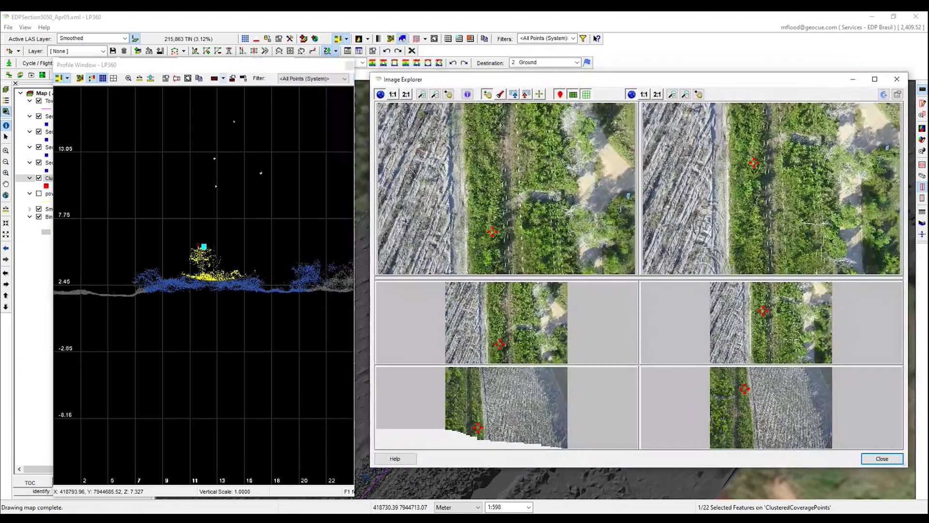
- Go to cluster 16 and zoom in on its marked vegetation beside the conductors in photo 220405_185556_P_0114.JPG
click(369, 490)
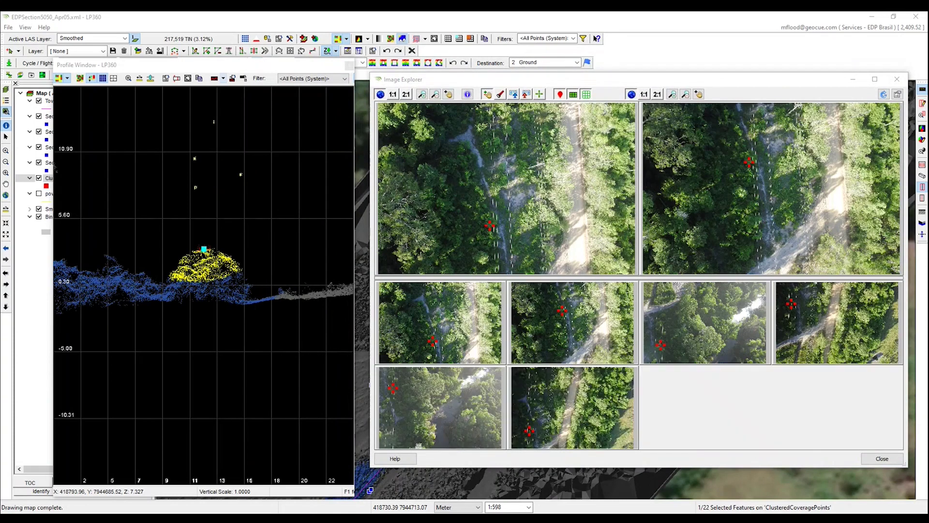
click(263, 135)
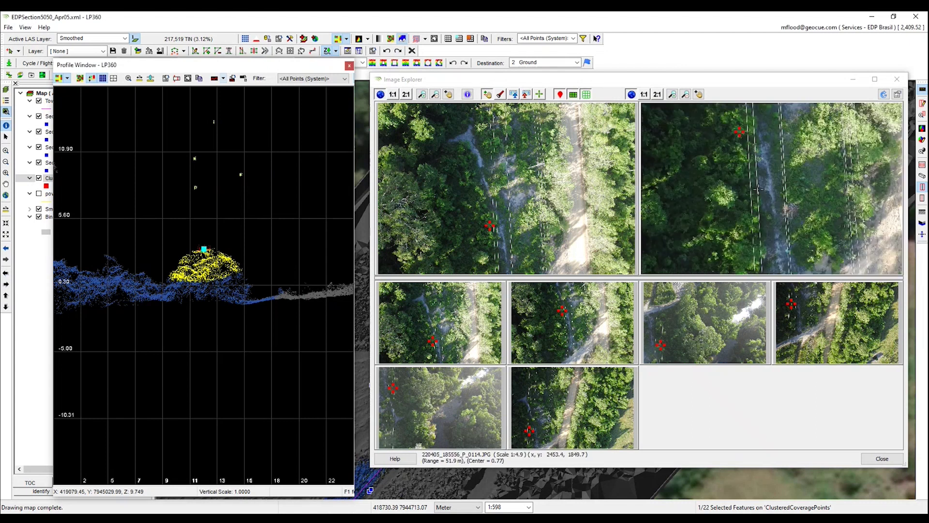
drag(759, 188, 765, 267)
scroll(746, 211, up, 3)
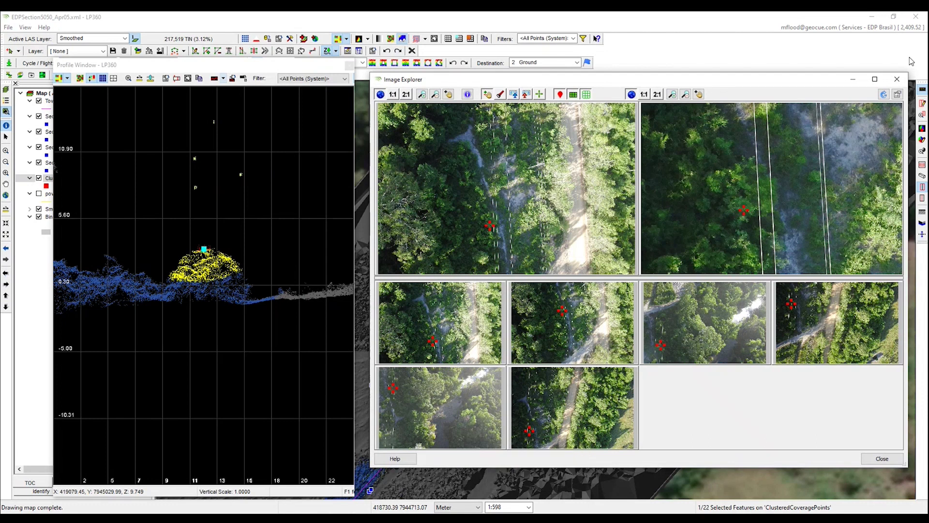
- Clear Image Explorer and Feature Analyst off the map and turn on the powerlines layer
click(852, 81)
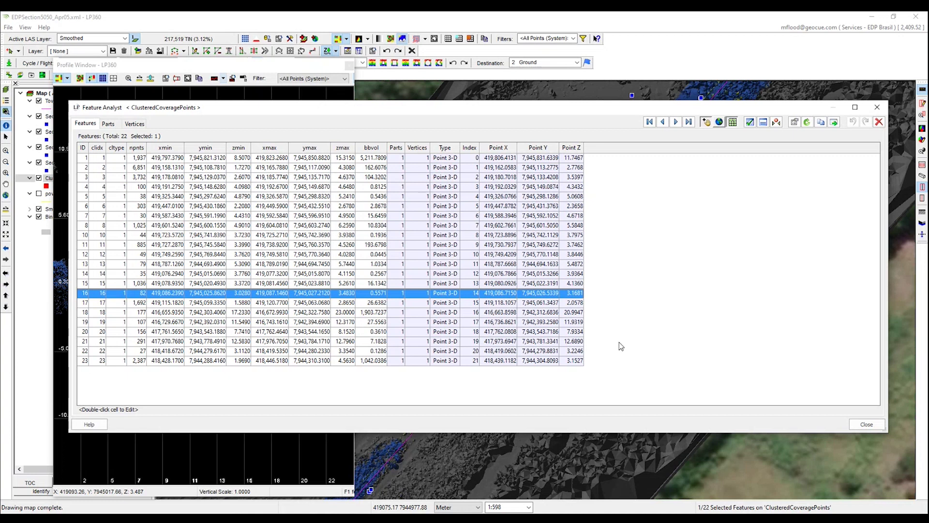
mouse_move(568, 109)
mouse_down()
mouse_move(357, 205)
mouse_move(358, 517)
mouse_up()
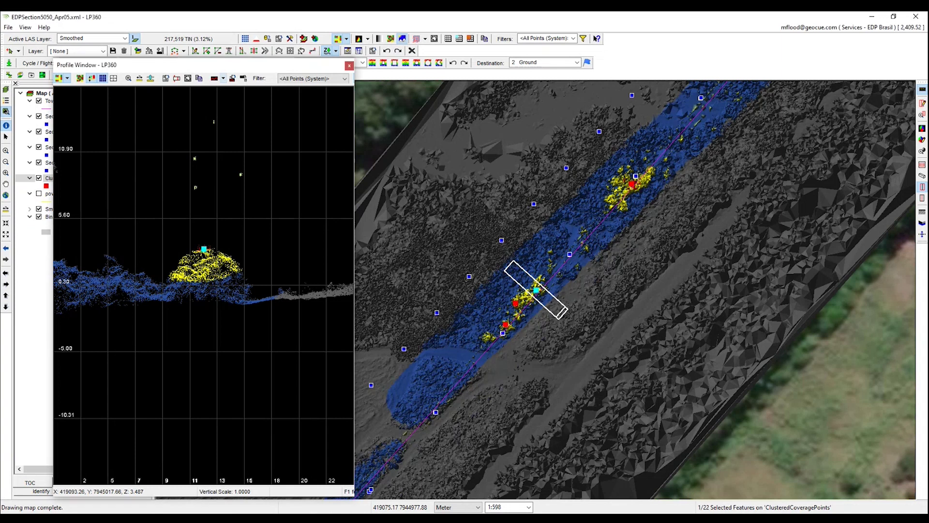
click(39, 193)
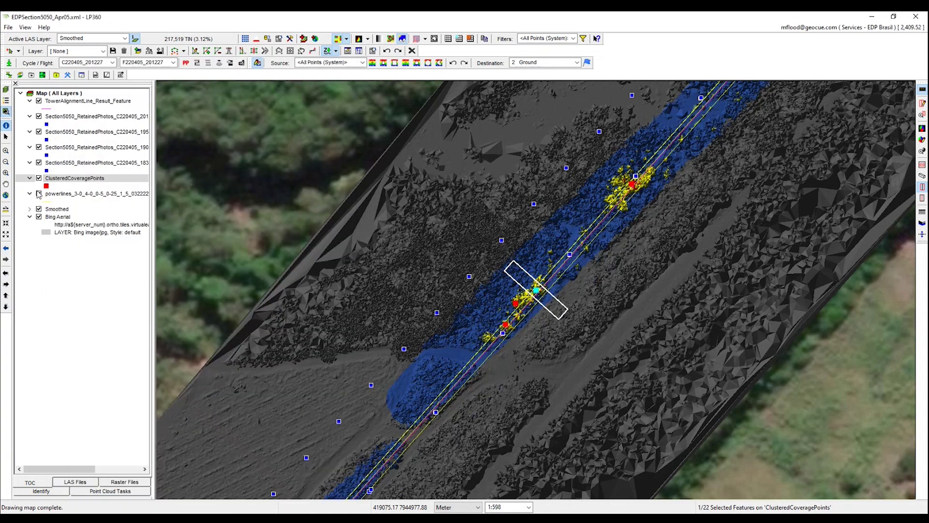
- Draw a profile box lengthwise along the power line corridor, enclosing cluster 16 and the two neighbouring cluster points to its southwest
click(922, 104)
click(462, 372)
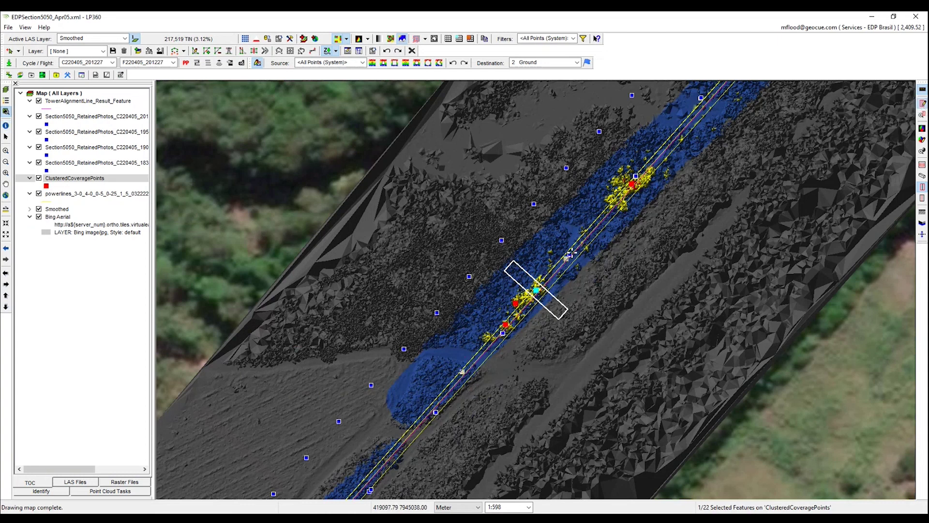
click(590, 233)
click(604, 239)
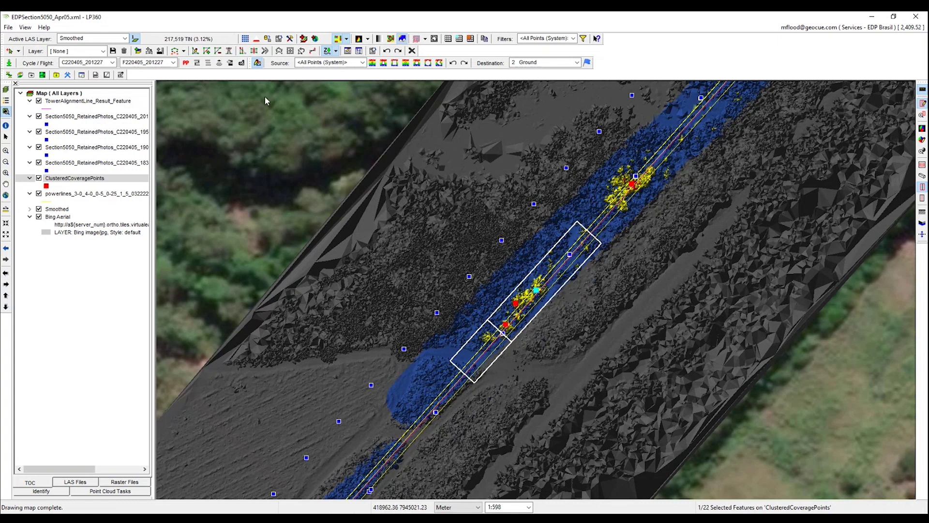